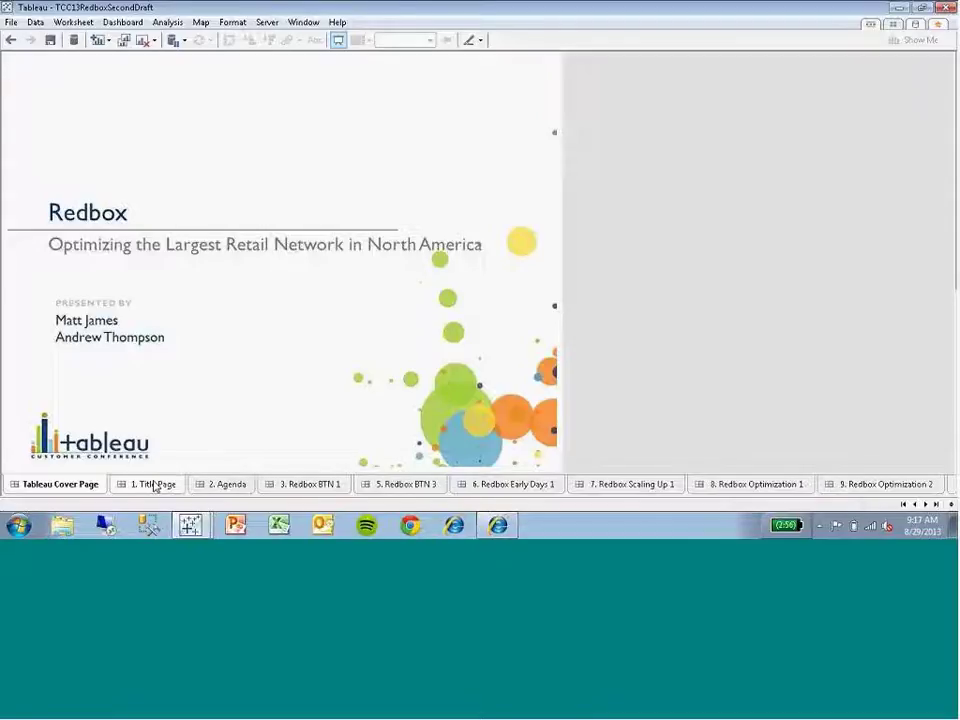
- Show the 1. Title Page sheet with the Redbox logo and analytics presentation title
{"action": "left_click", "coordinate": [155, 486]}
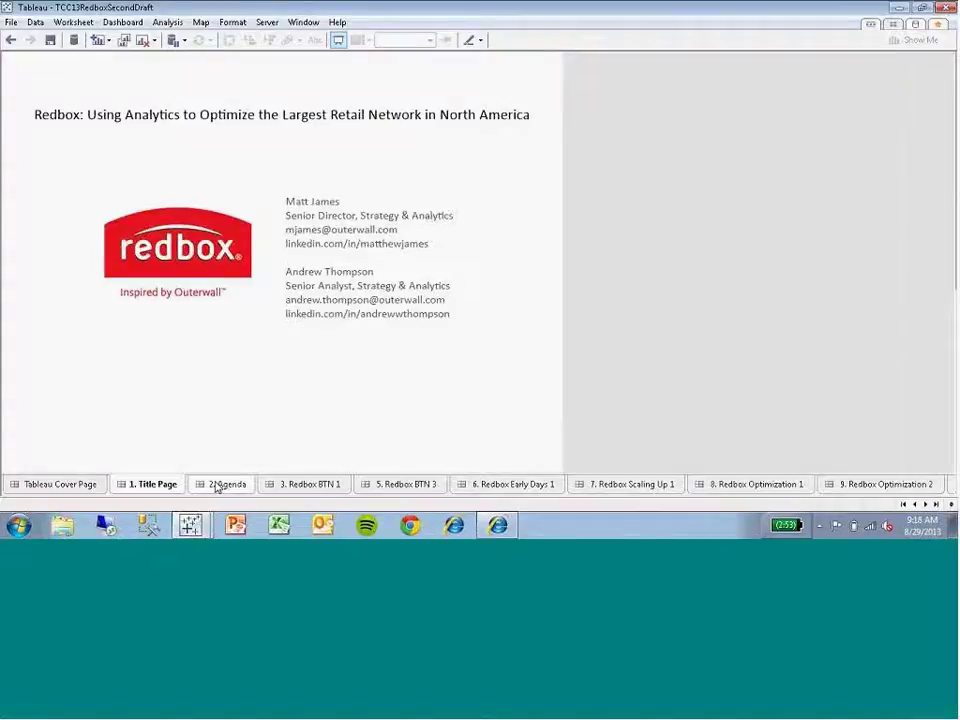
- Display the 2. Agenda sheet listing the Overview and Location Story sections with subtopics
{"action": "left_click", "coordinate": [215, 485]}
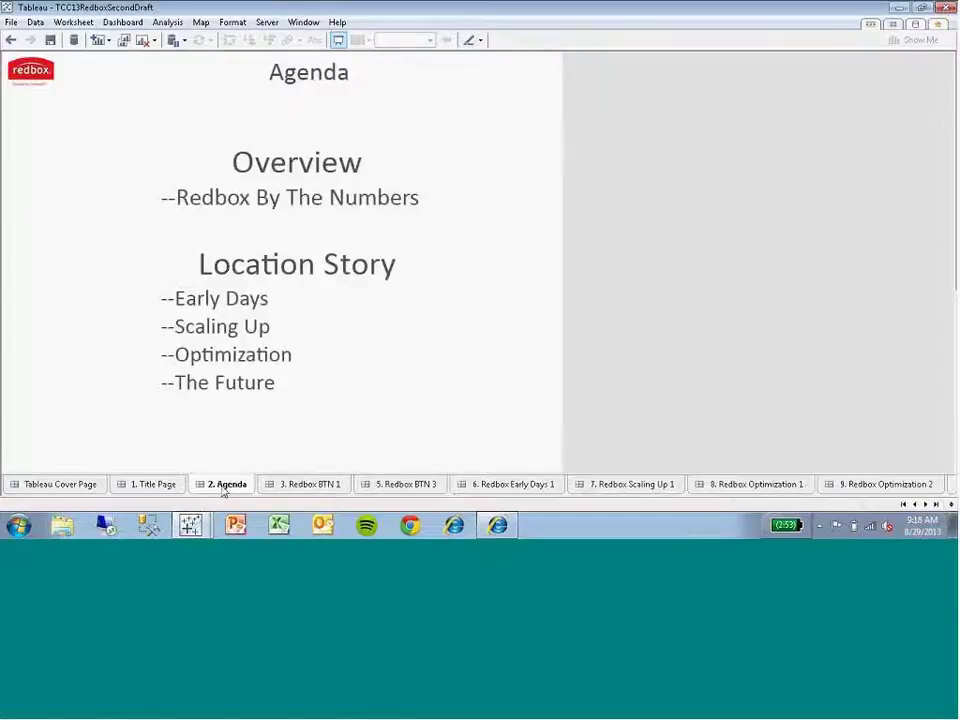
- Play the 'We're Back...' cumulative rentals animation on 3. Redbox BTN 1 through 2013
{"action": "left_click", "coordinate": [304, 492]}
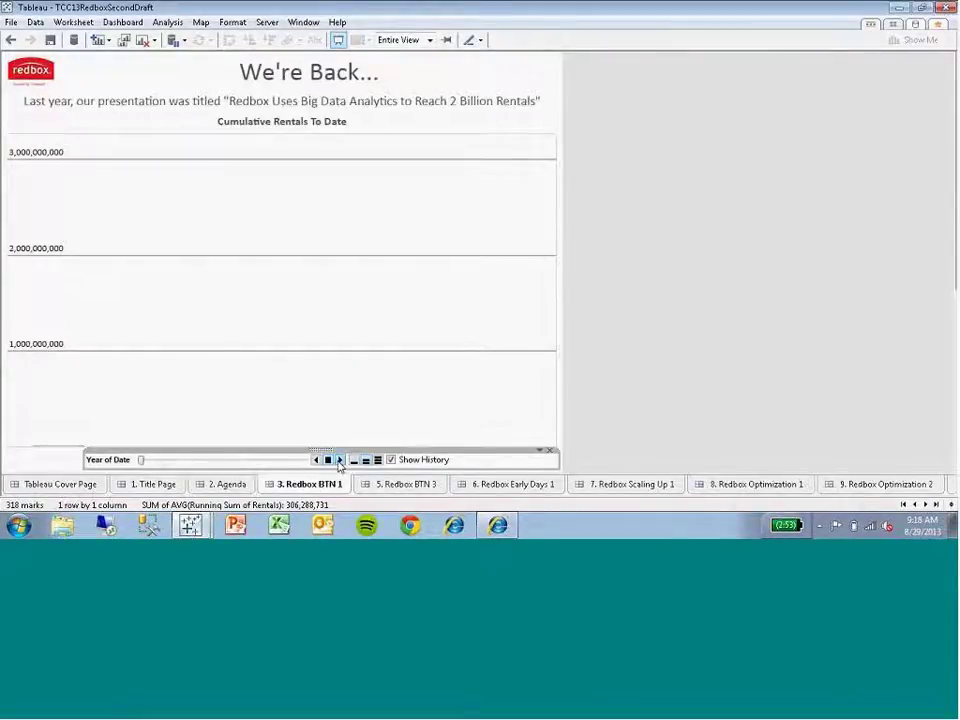
{"action": "left_click", "coordinate": [339, 460]}
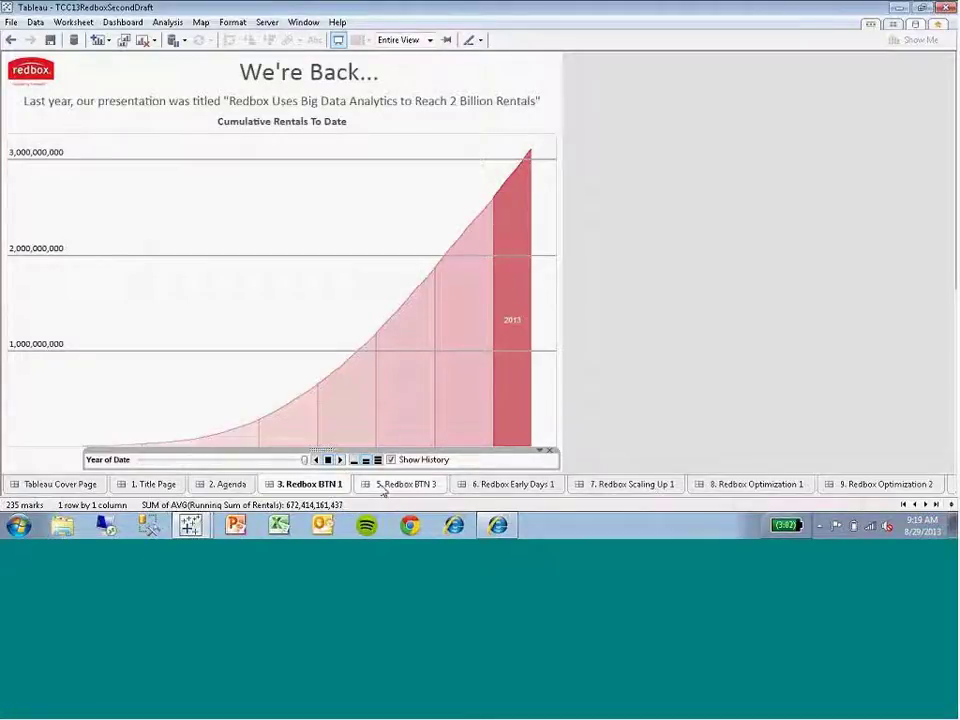
- Show the 'Think Small' sheet 5. Redbox BTN 3, cancelling the accidental tab rename
{"action": "left_click", "coordinate": [383, 487]}
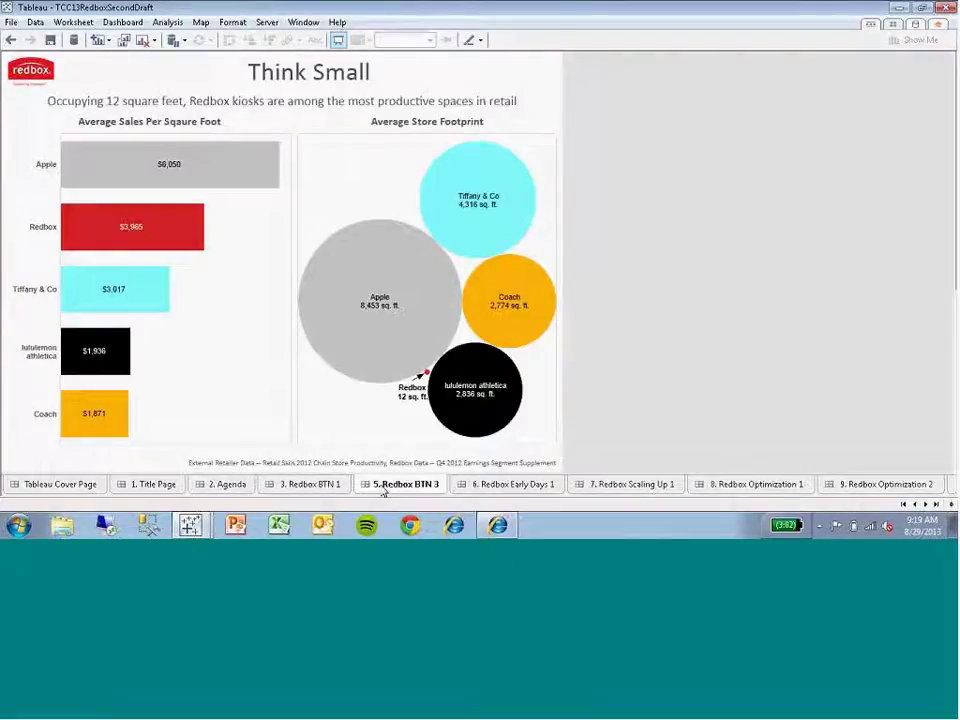
{"action": "key", "text": "BackSpace"}
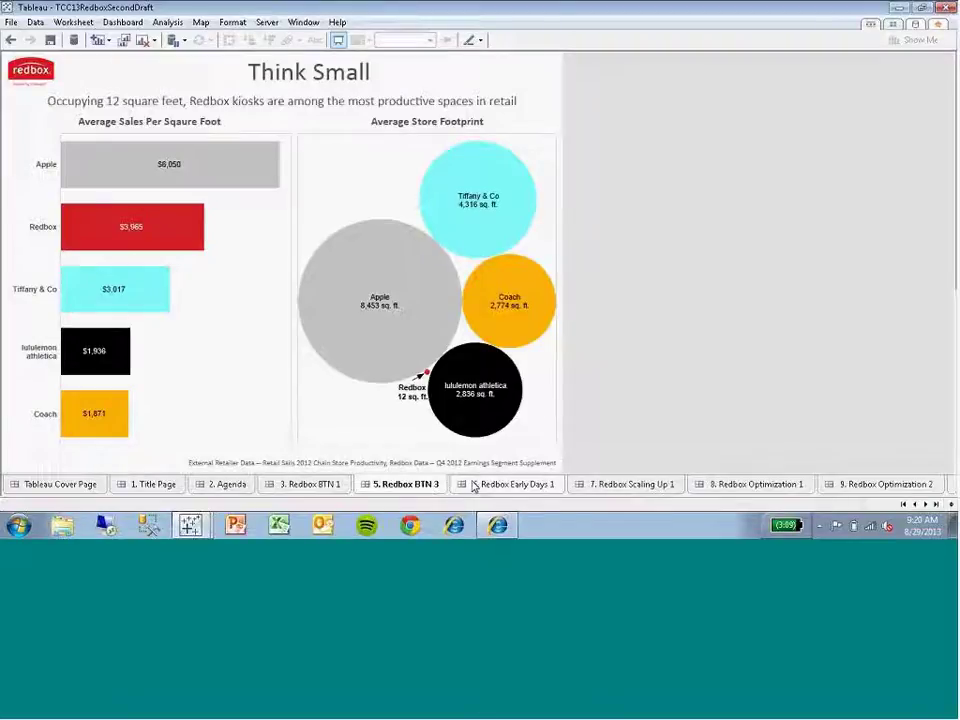
- Display the 'Homecoming' sheet mapping DC-area pilot locations with kiosk photos
{"action": "left_click", "coordinate": [474, 485]}
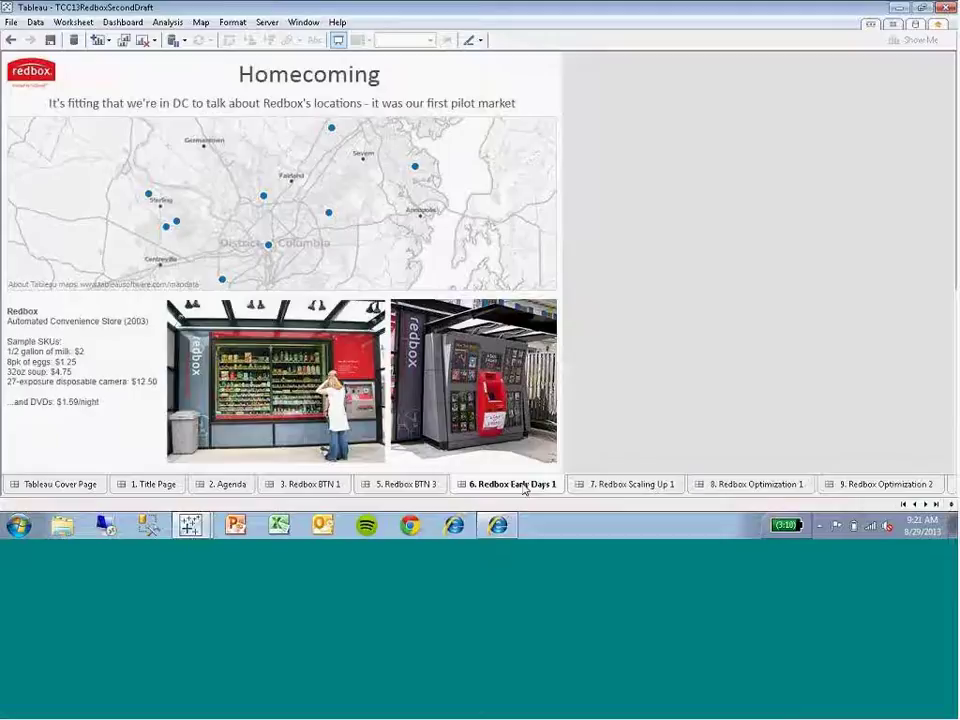
- Open the 'Coast to Coast' sheet and step its year filter from 2003 to 2007
{"action": "left_click", "coordinate": [590, 486]}
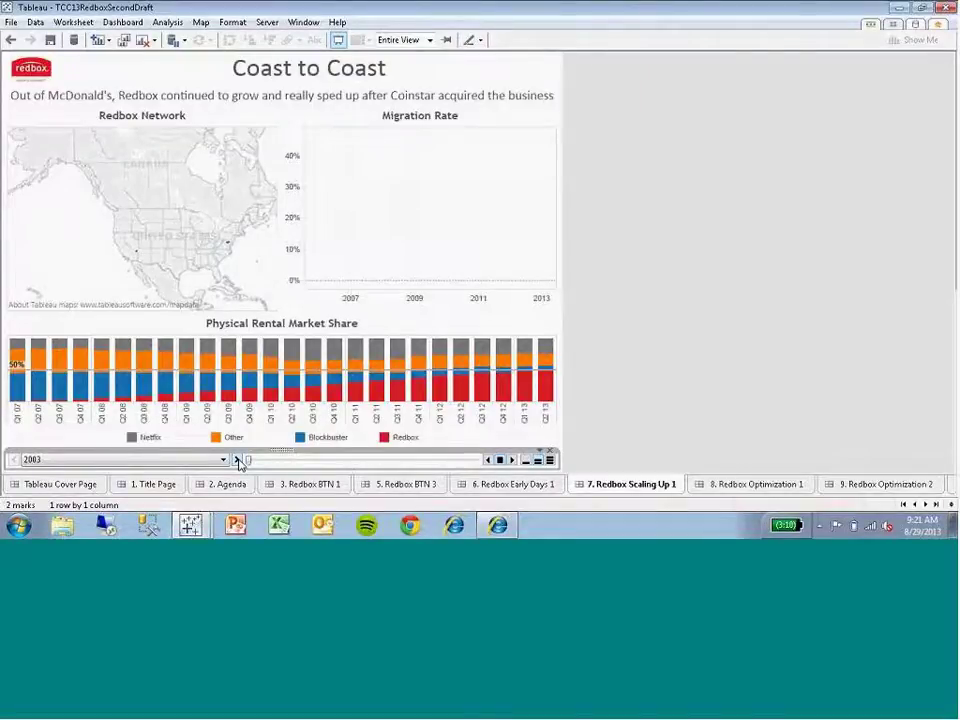
{"action": "left_click", "coordinate": [238, 460]}
{"action": "left_click", "coordinate": [238, 460]}
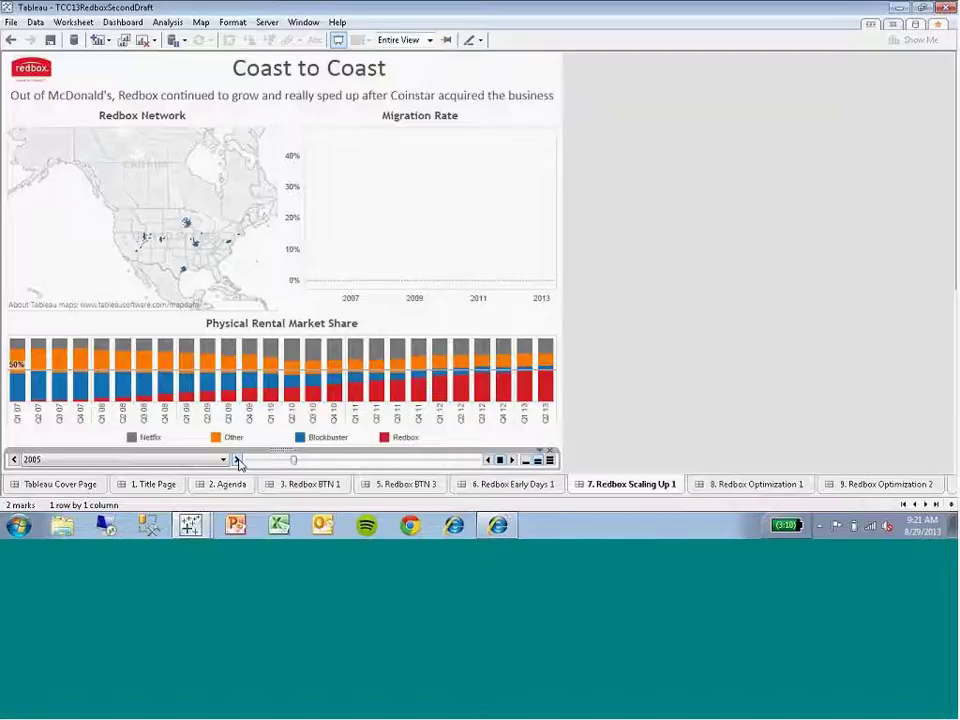
{"action": "left_click", "coordinate": [238, 460]}
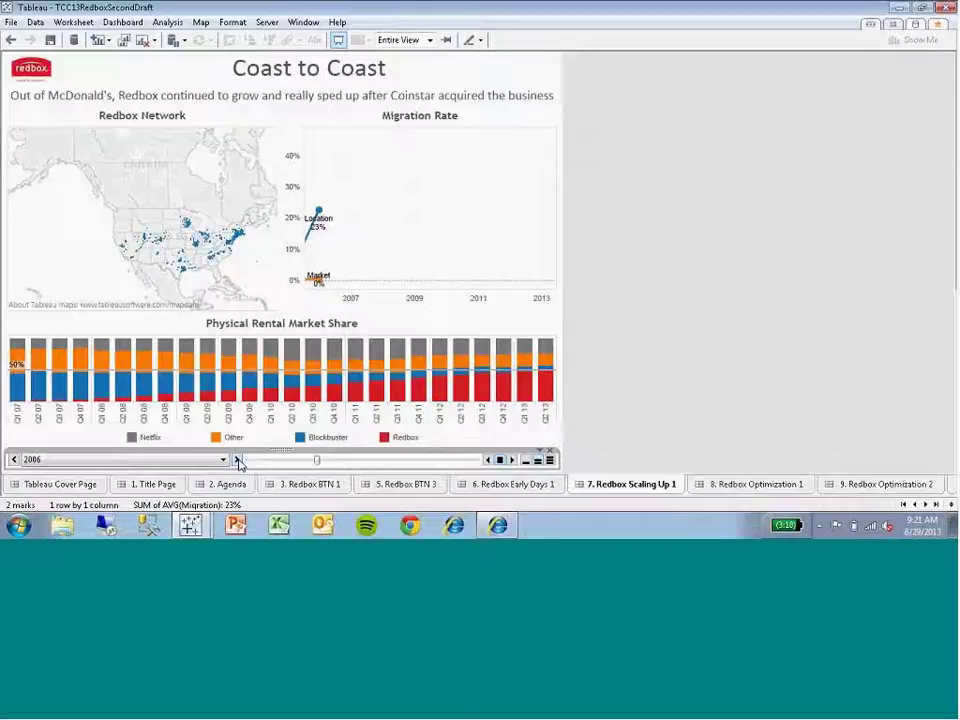
{"action": "left_click", "coordinate": [238, 460]}
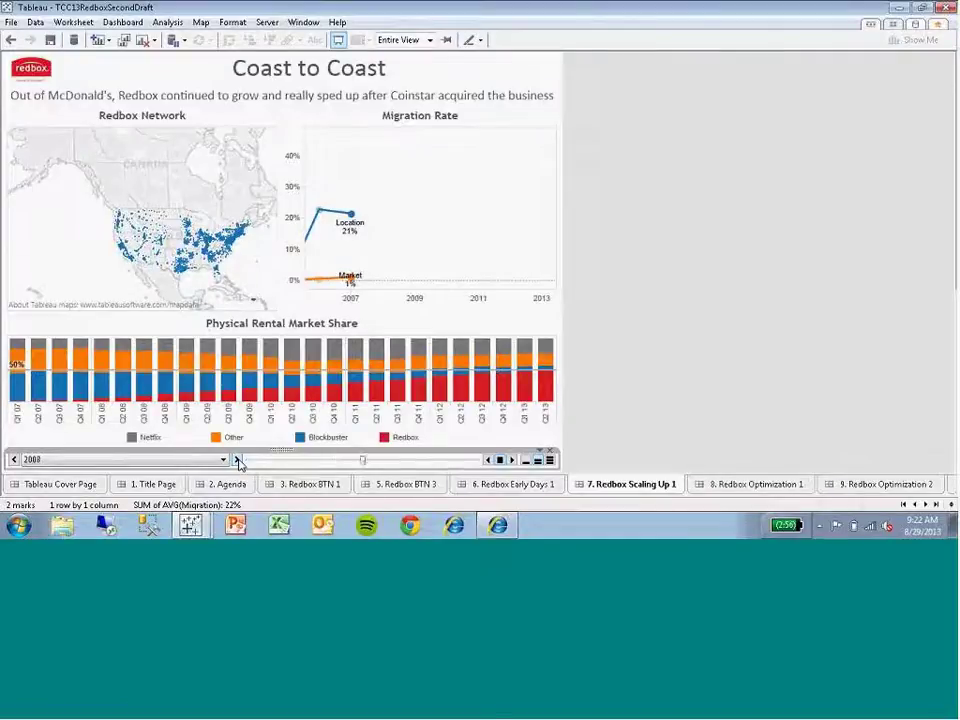
- Advance the year from 2008 through 2013, growing the Location migration line to 46%
{"action": "left_click", "coordinate": [238, 460]}
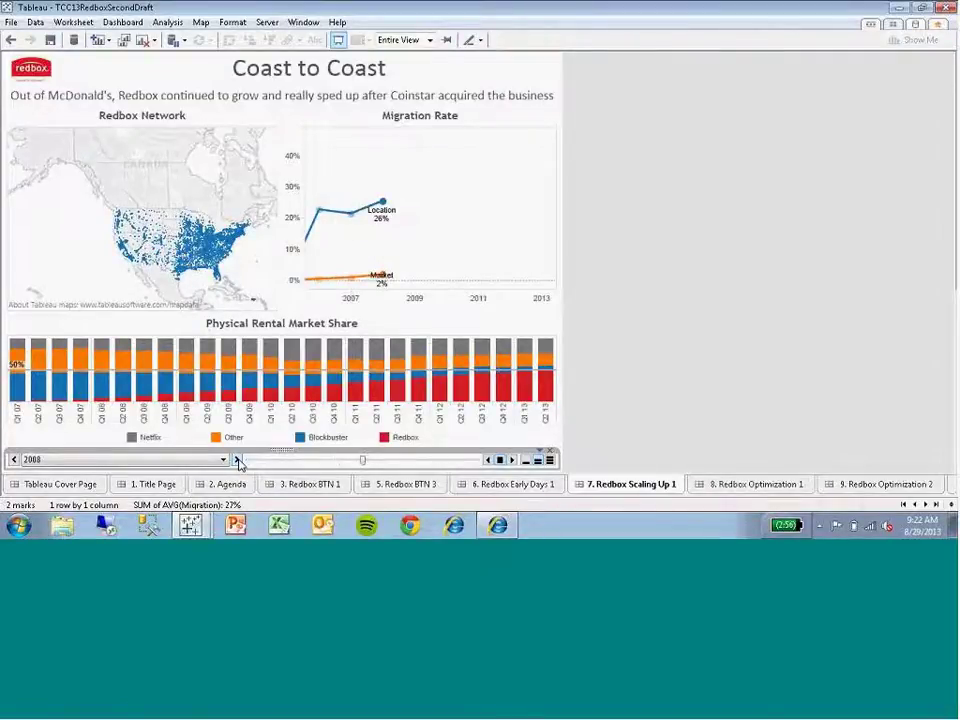
{"action": "left_click", "coordinate": [238, 460]}
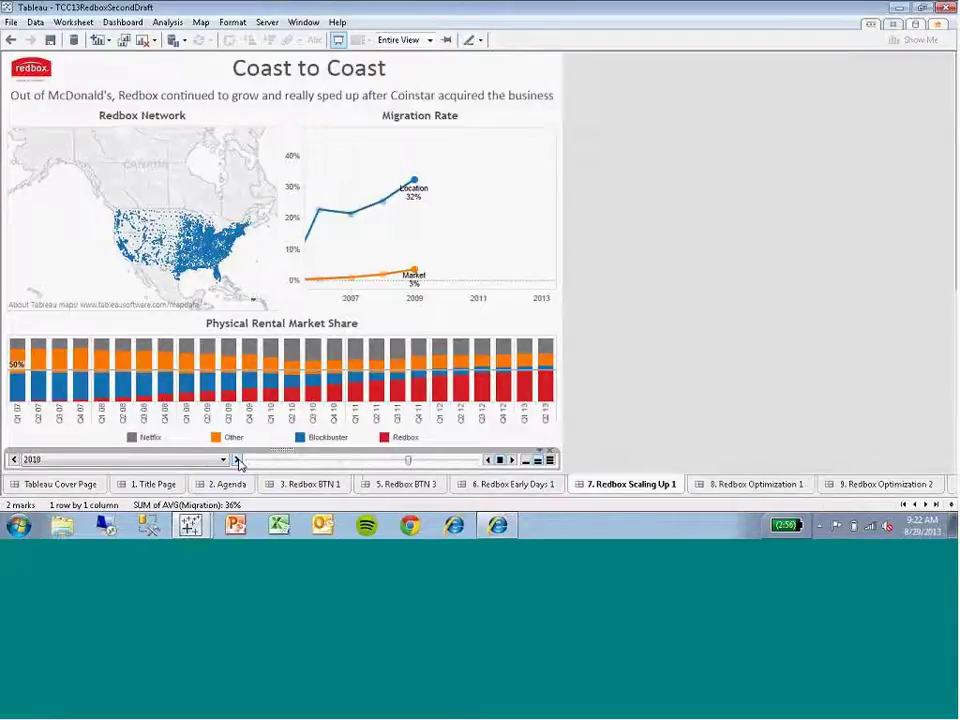
{"action": "left_click", "coordinate": [238, 460]}
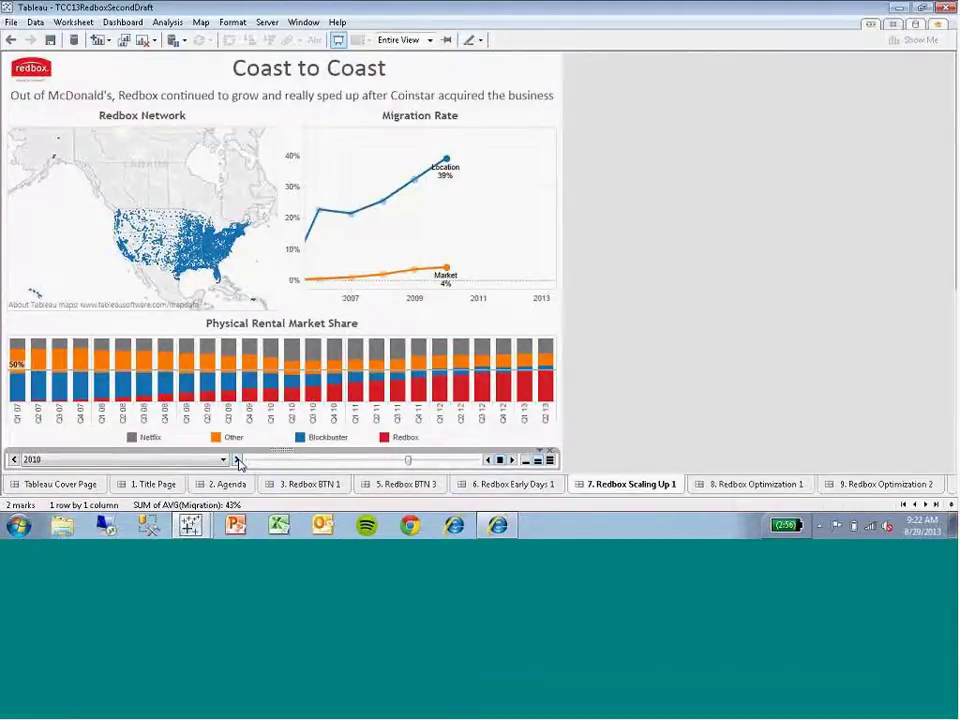
{"action": "left_click", "coordinate": [238, 460]}
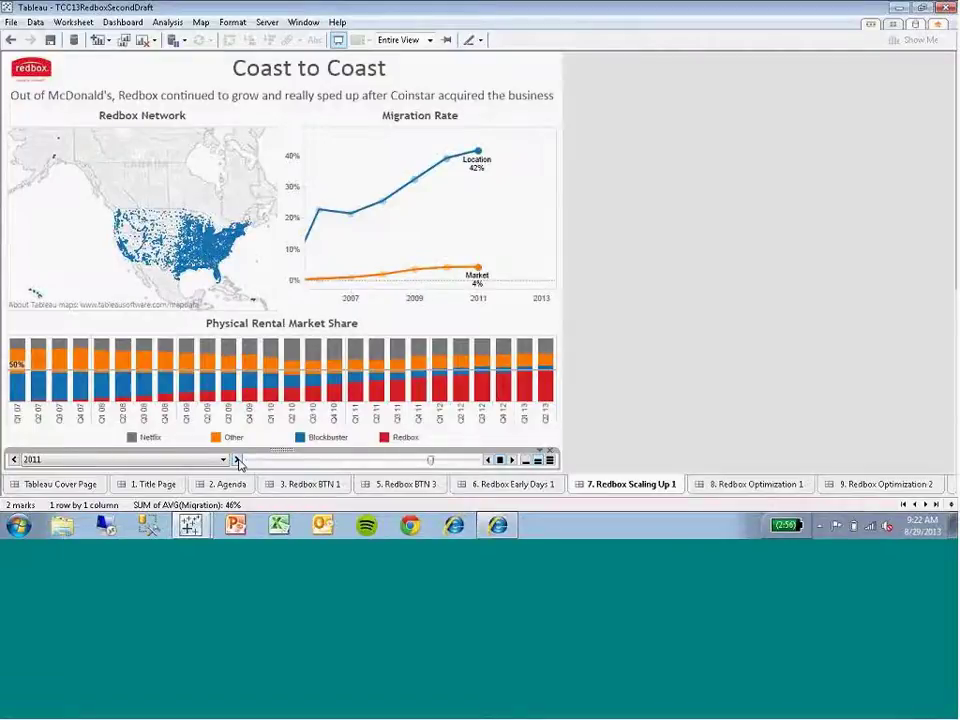
{"action": "left_click", "coordinate": [238, 460]}
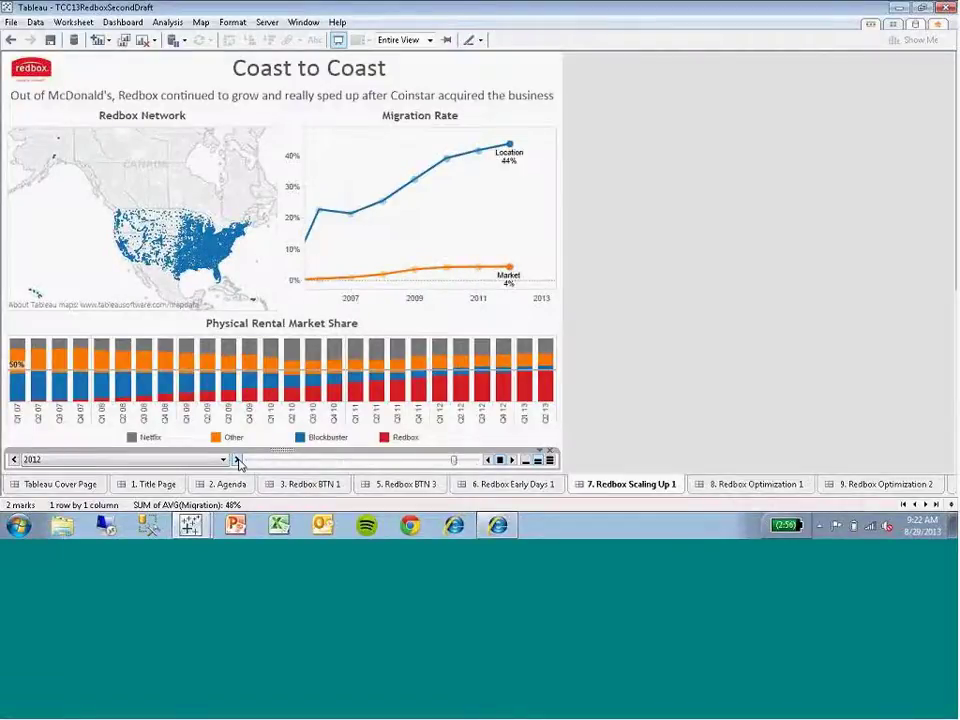
{"action": "left_click", "coordinate": [238, 460]}
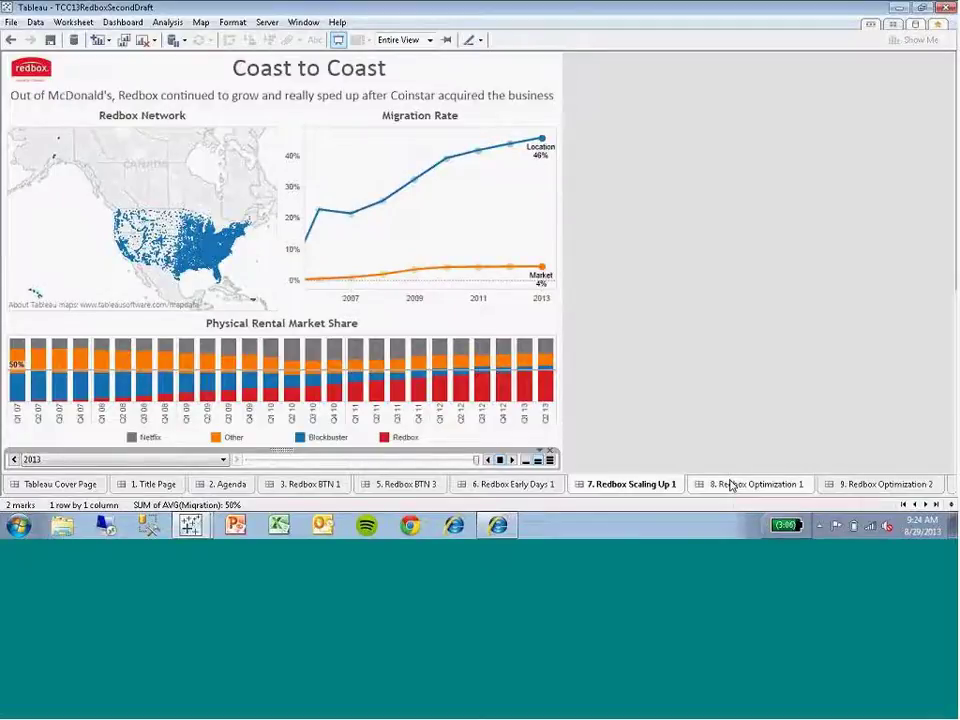
- Show the 'It's the Discs!' dashboard with the 21 Jump Street value decay curve
{"action": "left_click", "coordinate": [731, 485]}
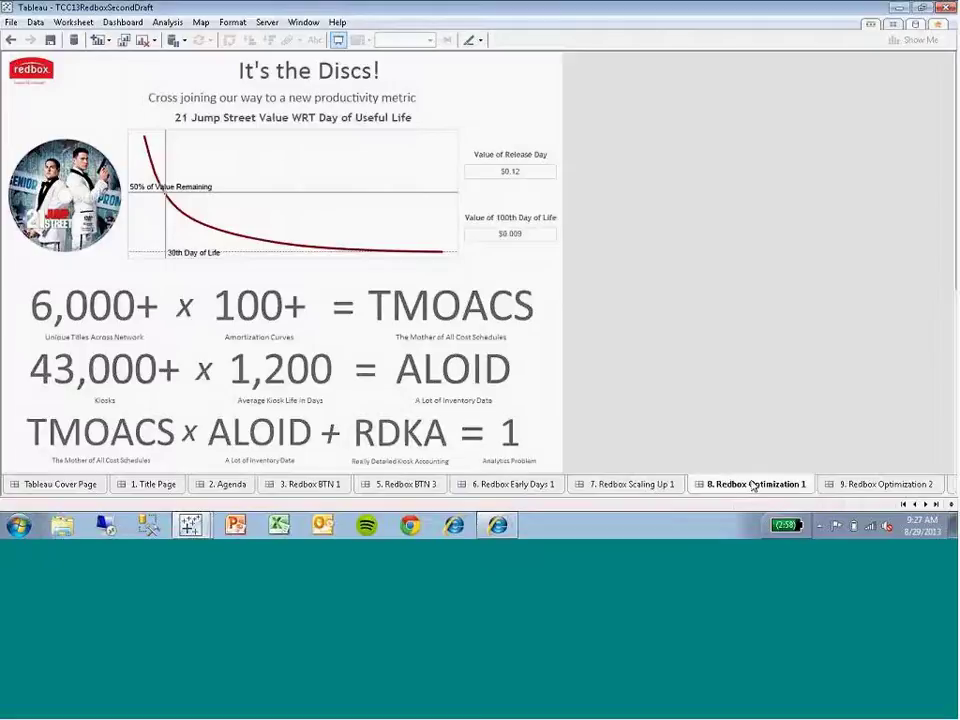
- Open 9. Redbox Optimization 2, then bring forward the MegaShop Retailer Scorecard (2013 - Q2) window
{"action": "left_click", "coordinate": [840, 486]}
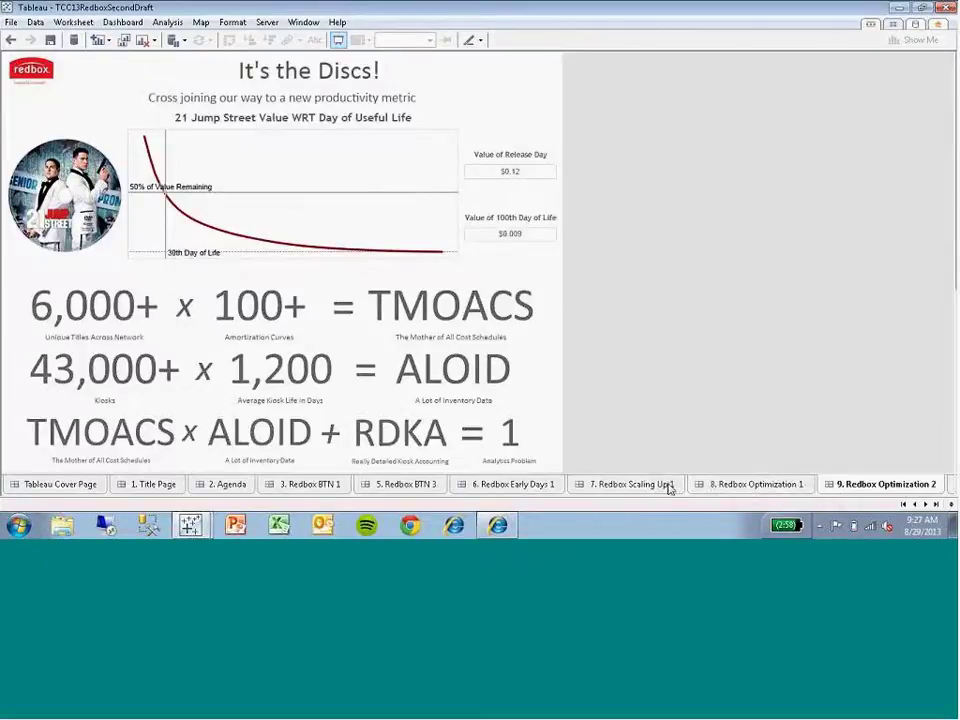
{"action": "mouse_move", "coordinate": [200, 530]}
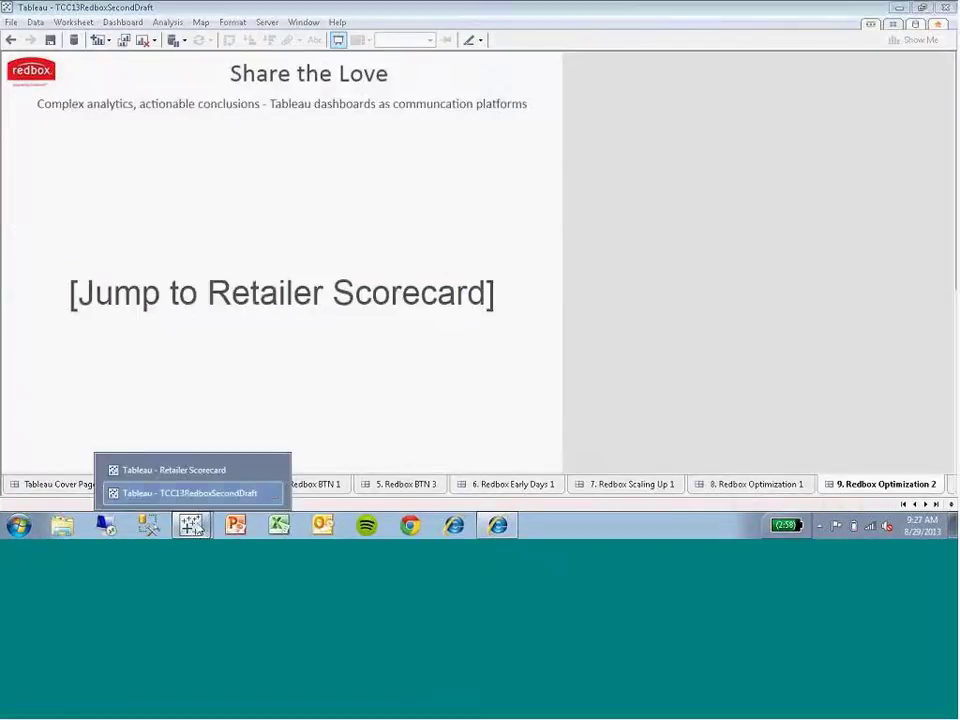
{"action": "left_click", "coordinate": [189, 470]}
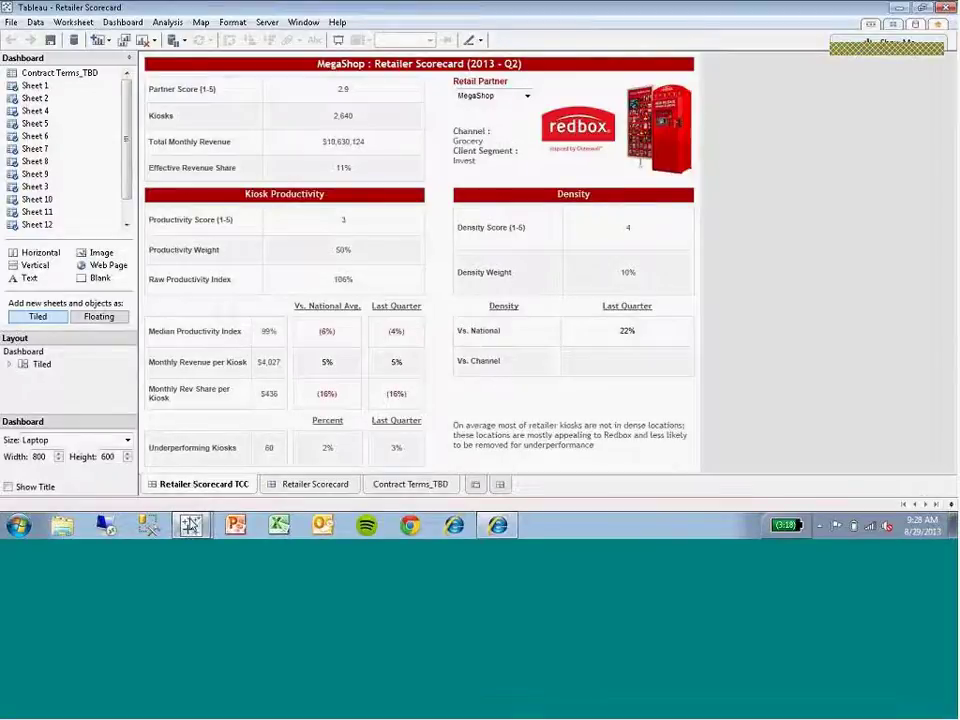
- Return to the TCC13RedboxSecondDraft workbook, viewing 3. Redbox BTN 1 then Redbox Optimization 2
{"action": "key", "text": "alt+Tab"}
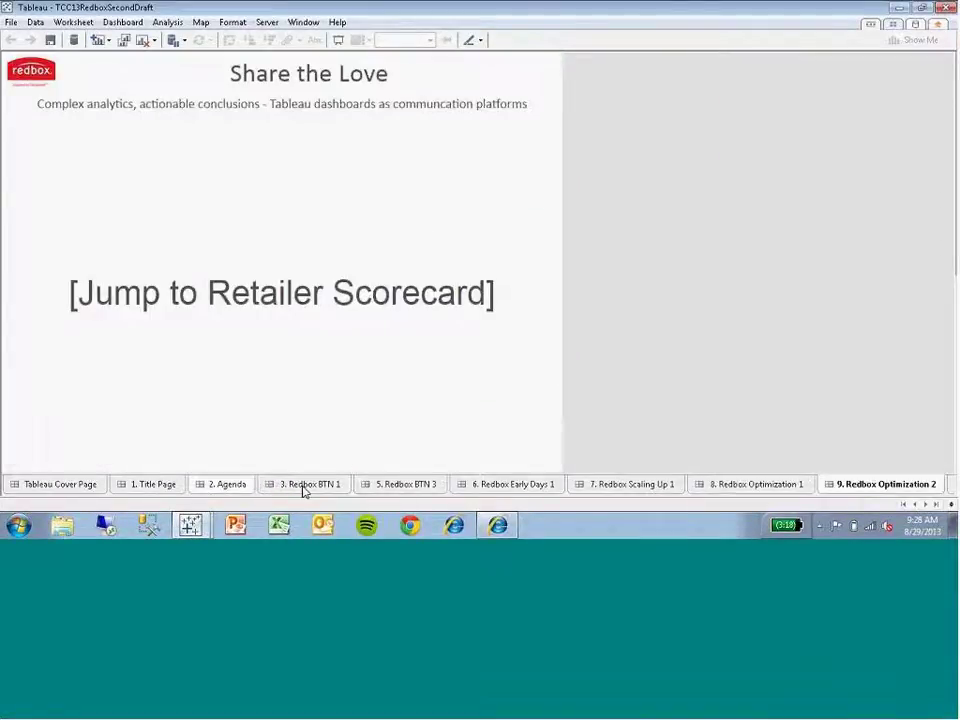
{"action": "left_click", "coordinate": [305, 485]}
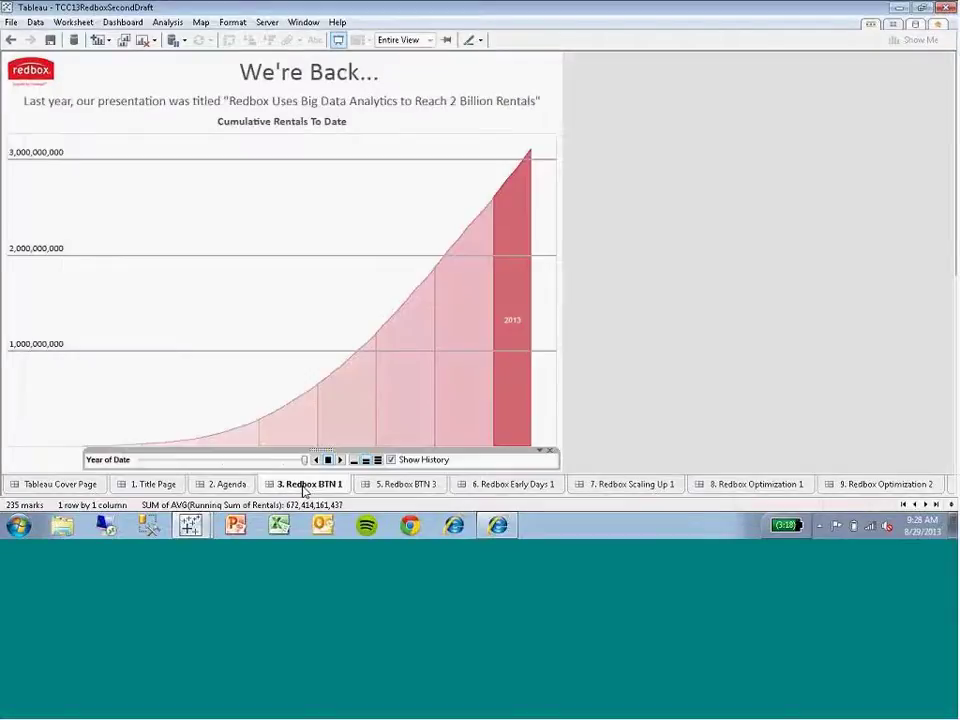
{"action": "left_click", "coordinate": [935, 505]}
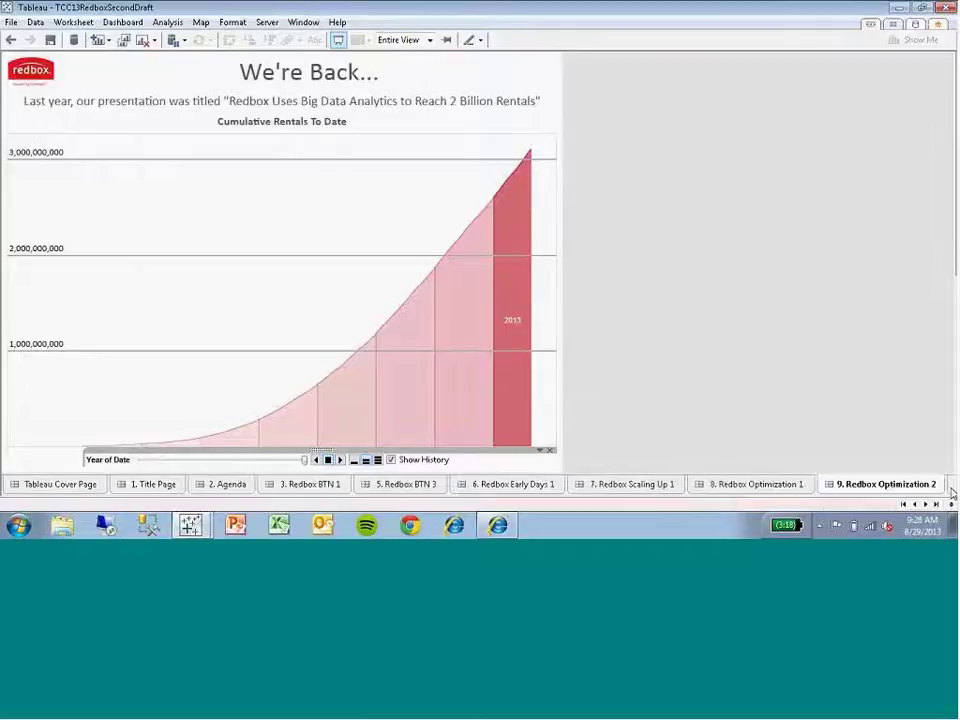
- Show the 'Location, Location, Location' sheet with index bars and the cannibalization map
{"action": "left_click", "coordinate": [952, 492]}
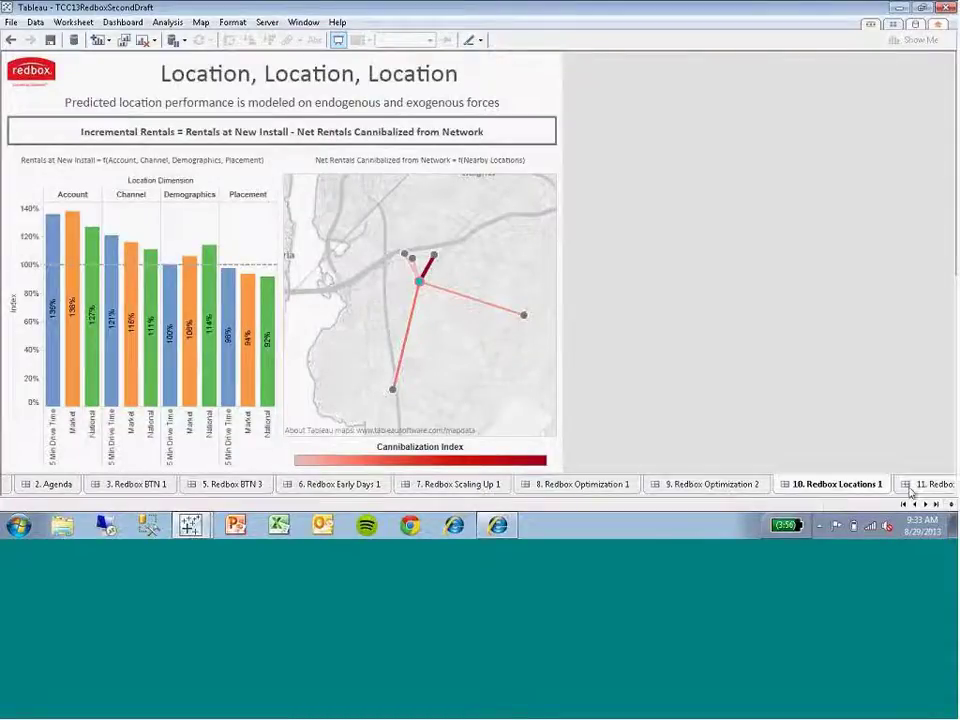
- Open the 11. Redbox Locations 2 dashboard and advance it to the 1 Fine Day page
{"action": "left_click", "coordinate": [910, 488]}
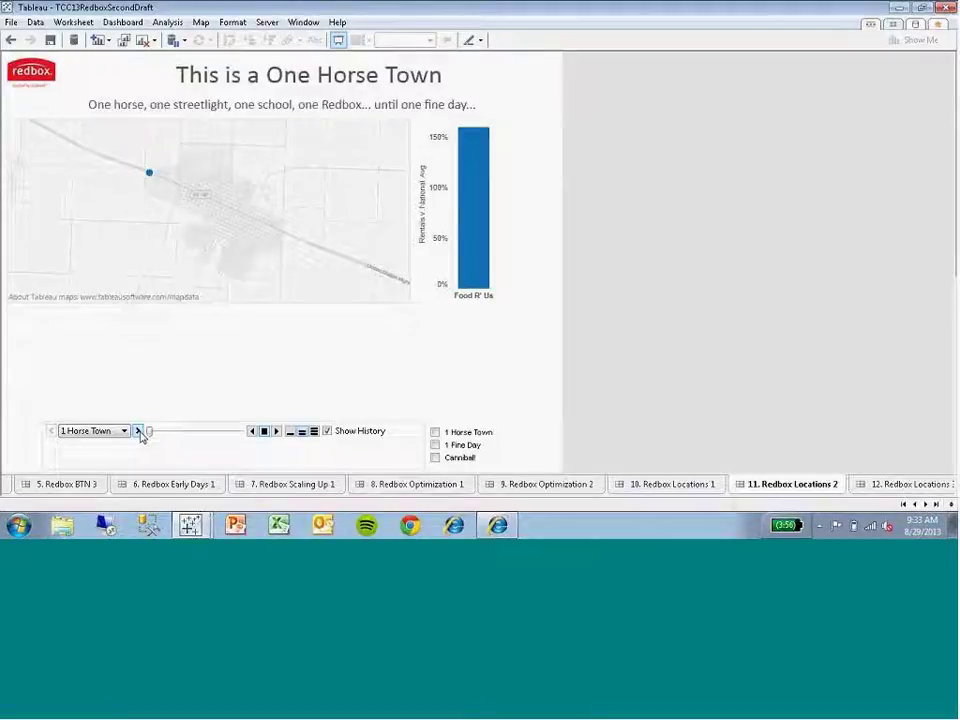
{"action": "left_click", "coordinate": [140, 434]}
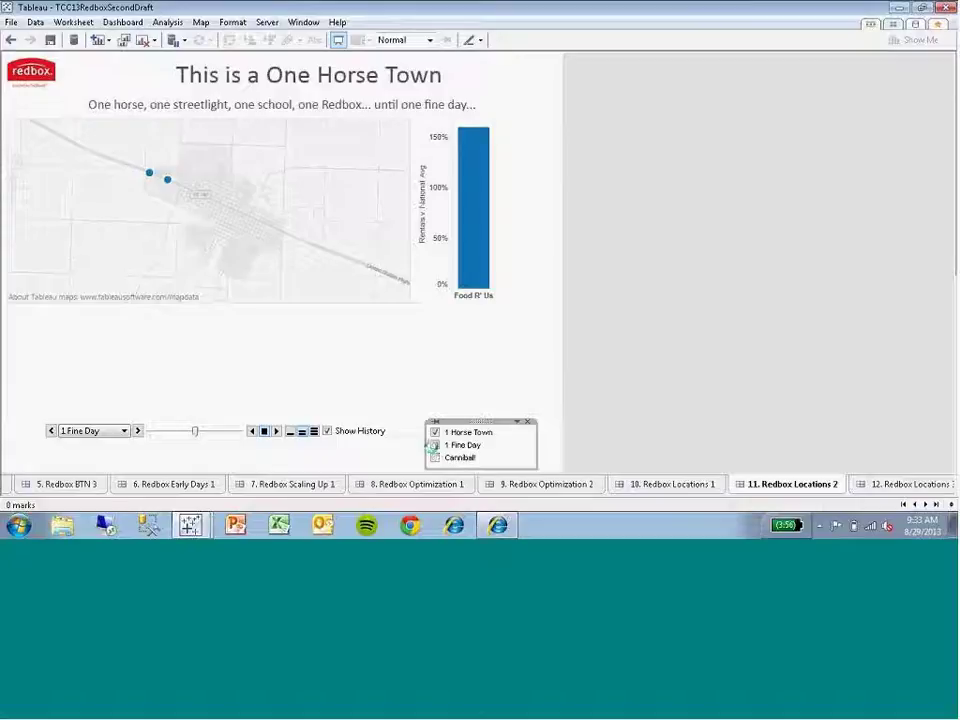
- Check 1 Fine Day in the page history legend so MegaShop appears beside Food R' Us
{"action": "left_click", "coordinate": [434, 445]}
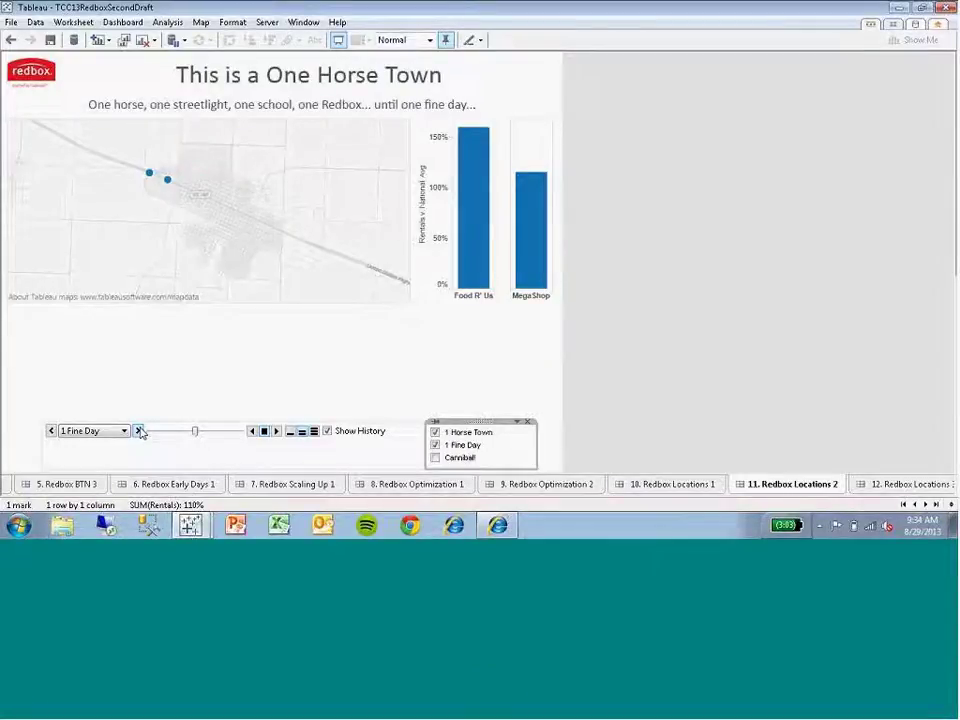
- Advance the story to the Cannibal! page and include its marks in the shown history
{"action": "left_click", "coordinate": [140, 431]}
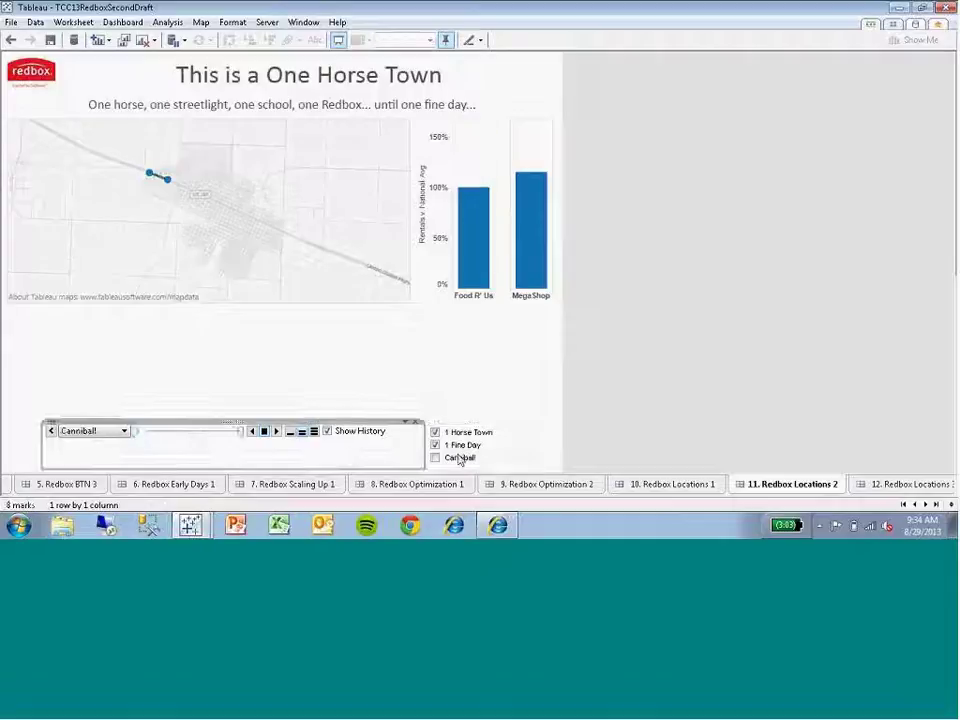
{"action": "left_click", "coordinate": [437, 460]}
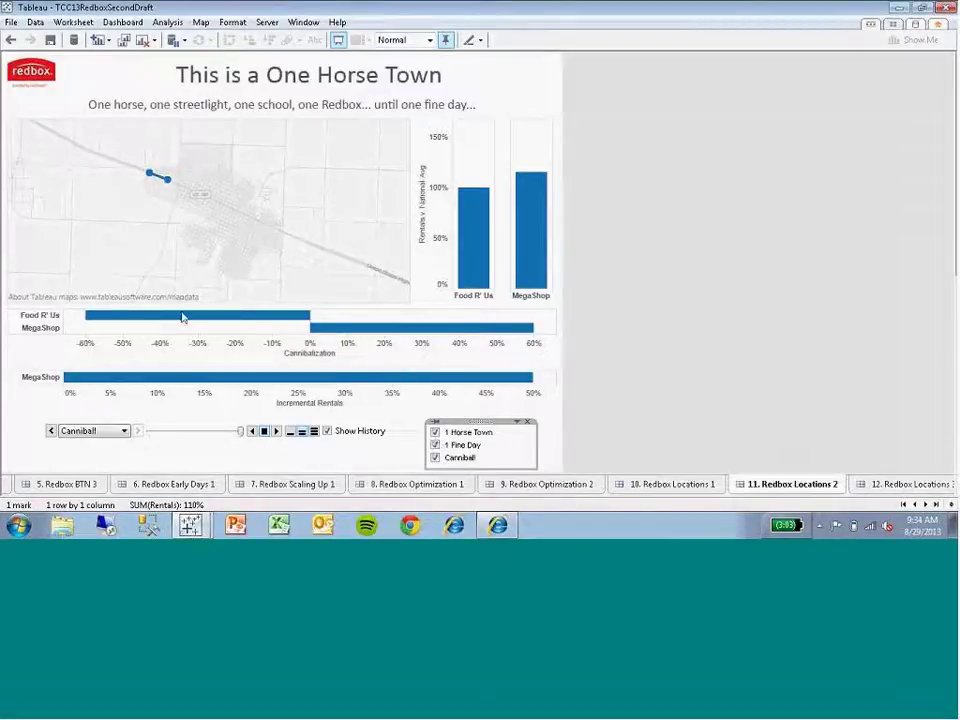
{"action": "mouse_move", "coordinate": [83, 312]}
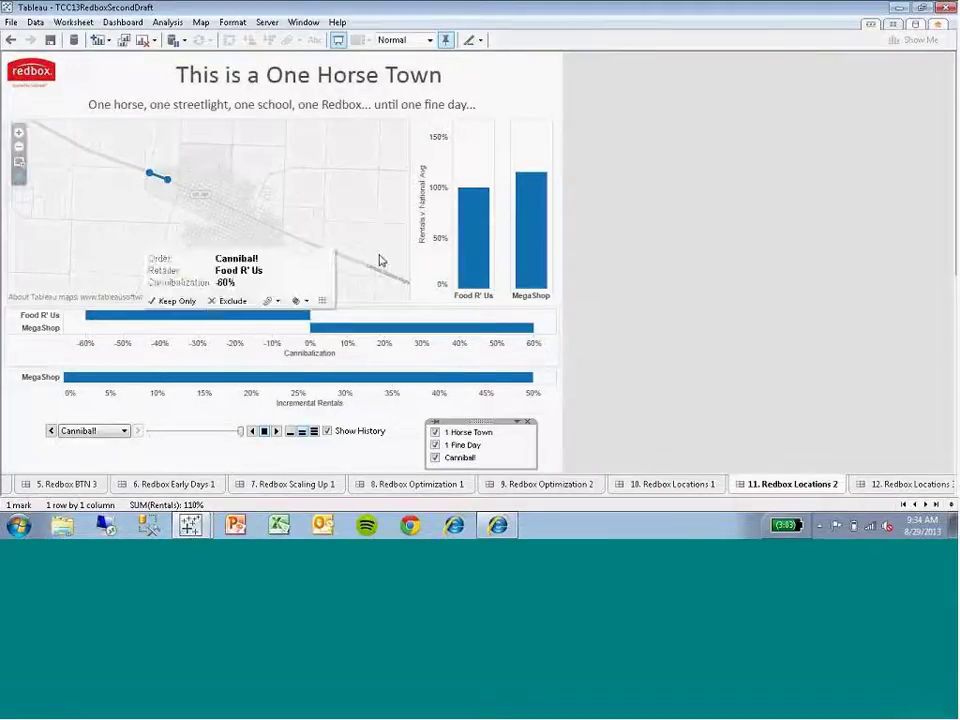
{"action": "mouse_move", "coordinate": [476, 207]}
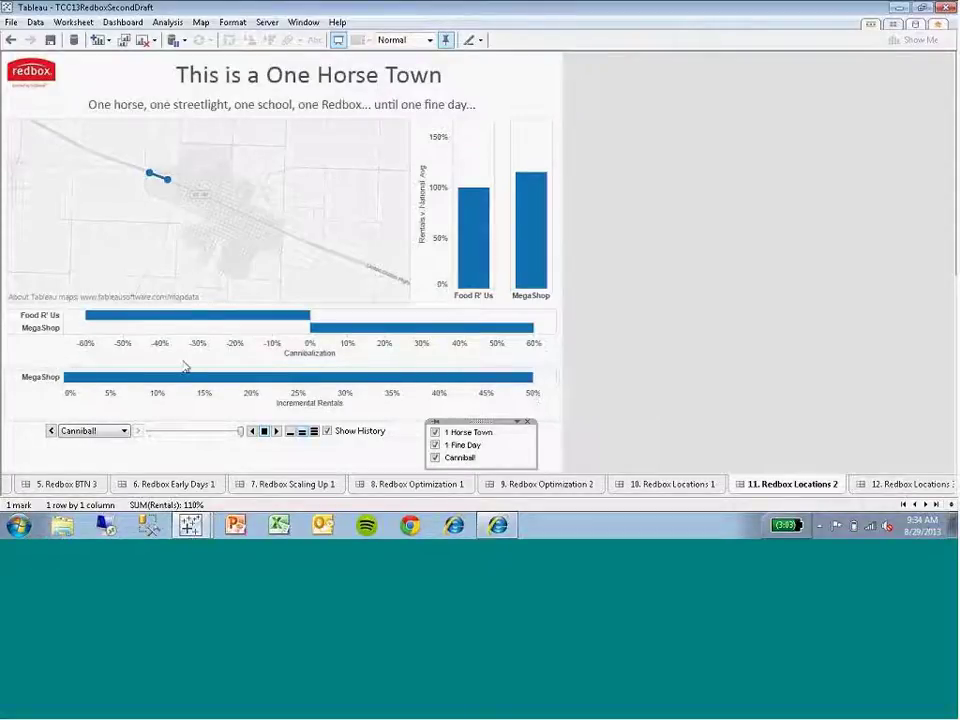
{"action": "mouse_move", "coordinate": [80, 378]}
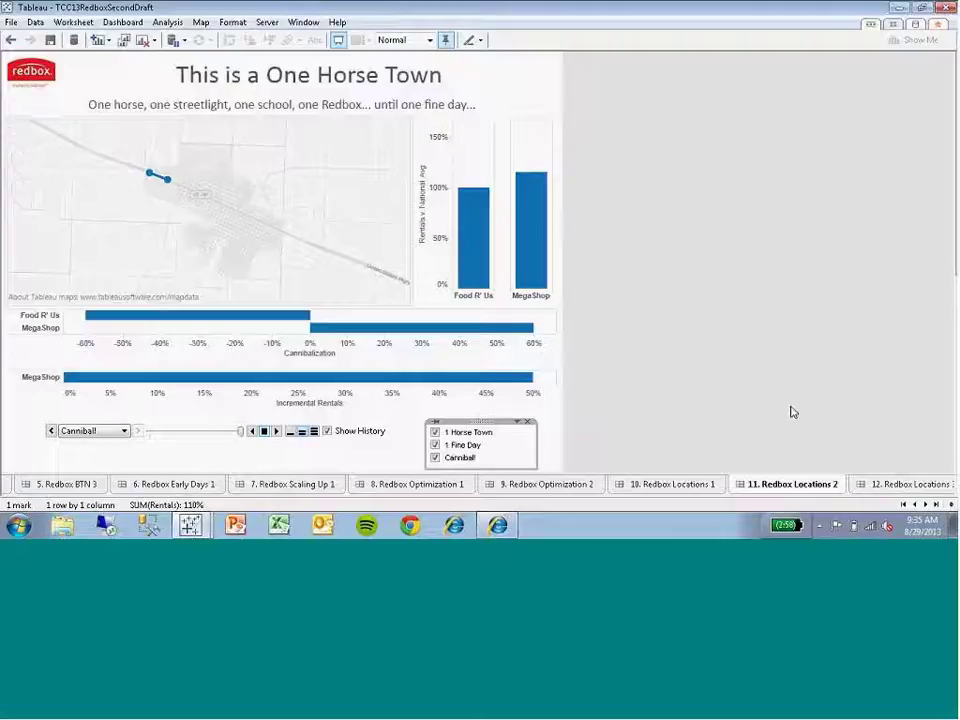
- Switch to the 12. Redbox Locations 3 sheet, Cannibals! and Other Intrigue
{"action": "left_click", "coordinate": [873, 486]}
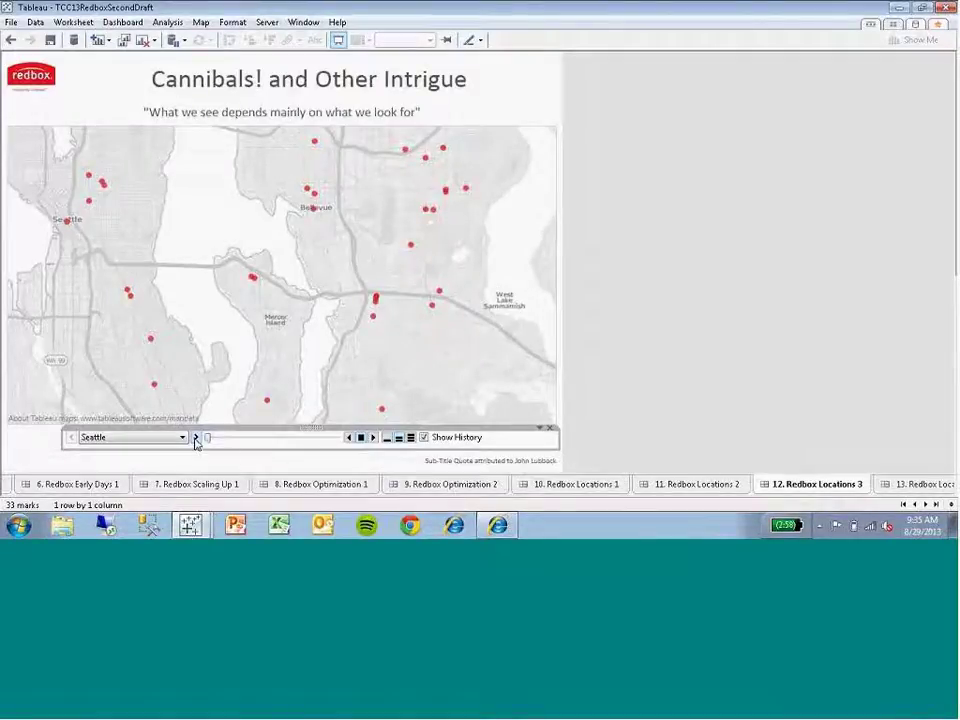
- Advance the Cannibals! map to the TwoMileRadius page, showing 101 marks
{"action": "left_click", "coordinate": [196, 439]}
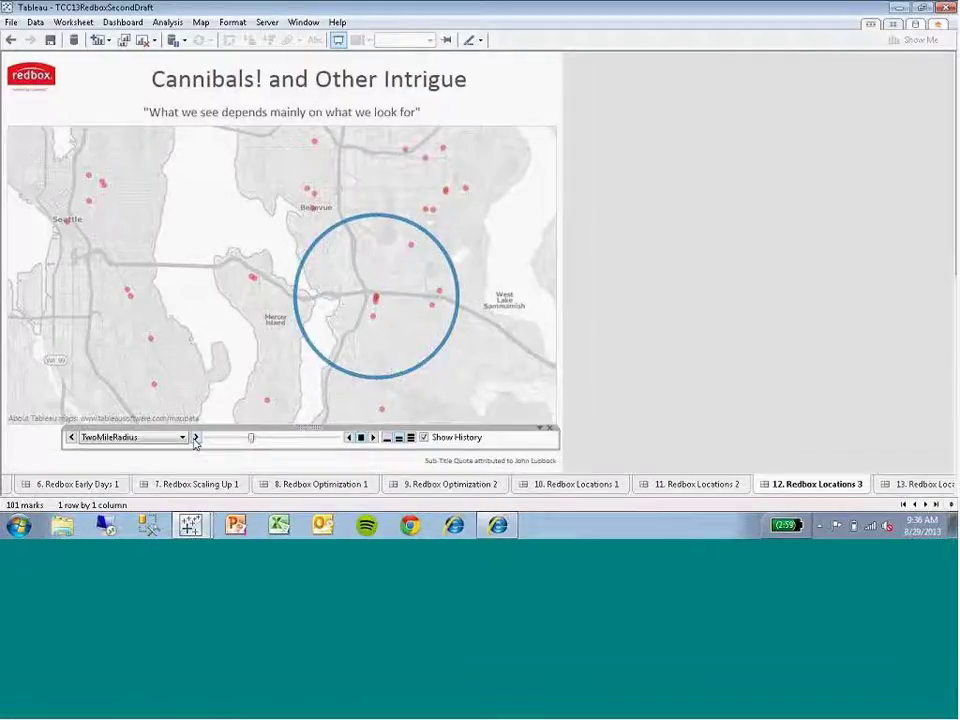
- Advance the Cannibals! map to the FiveMinDriveTime page, showing 1198 marks
{"action": "left_click", "coordinate": [196, 438]}
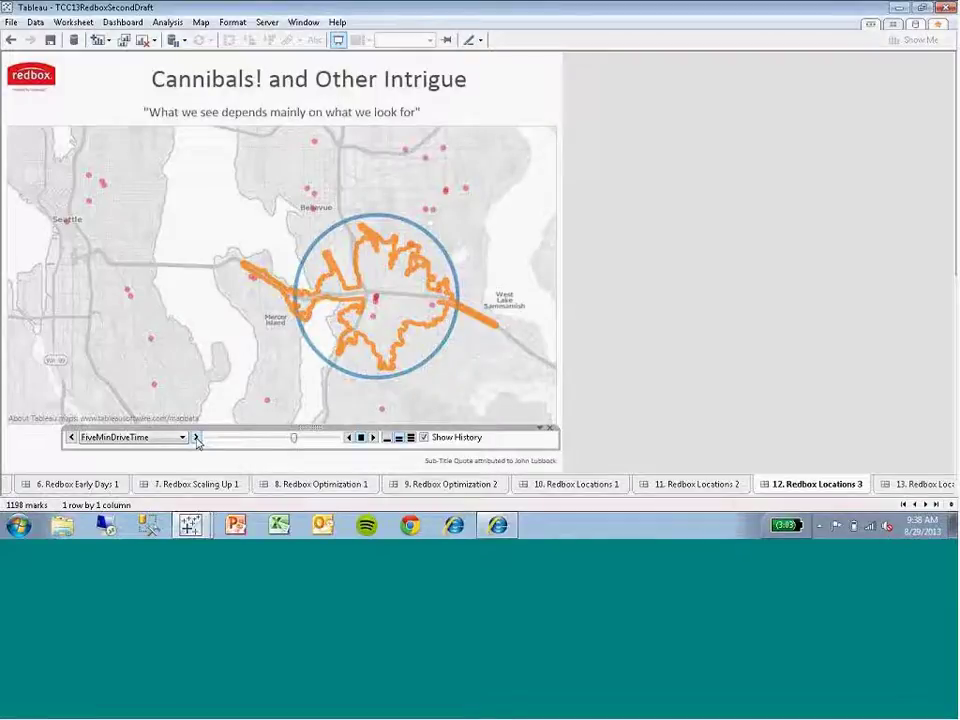
- Page the map through Relationships so green lines link the central kiosk to nearby kiosks
{"action": "left_click", "coordinate": [197, 440]}
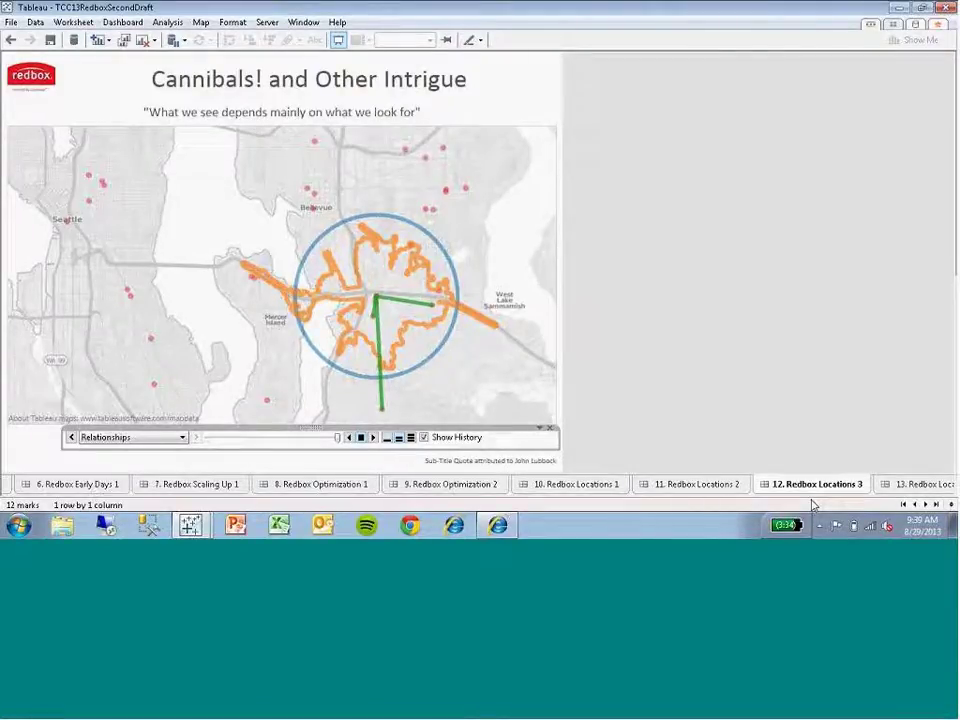
- Switch to the 13. Redbox Locations 4 sheet, Insight in Two Steps
{"action": "left_click", "coordinate": [893, 484]}
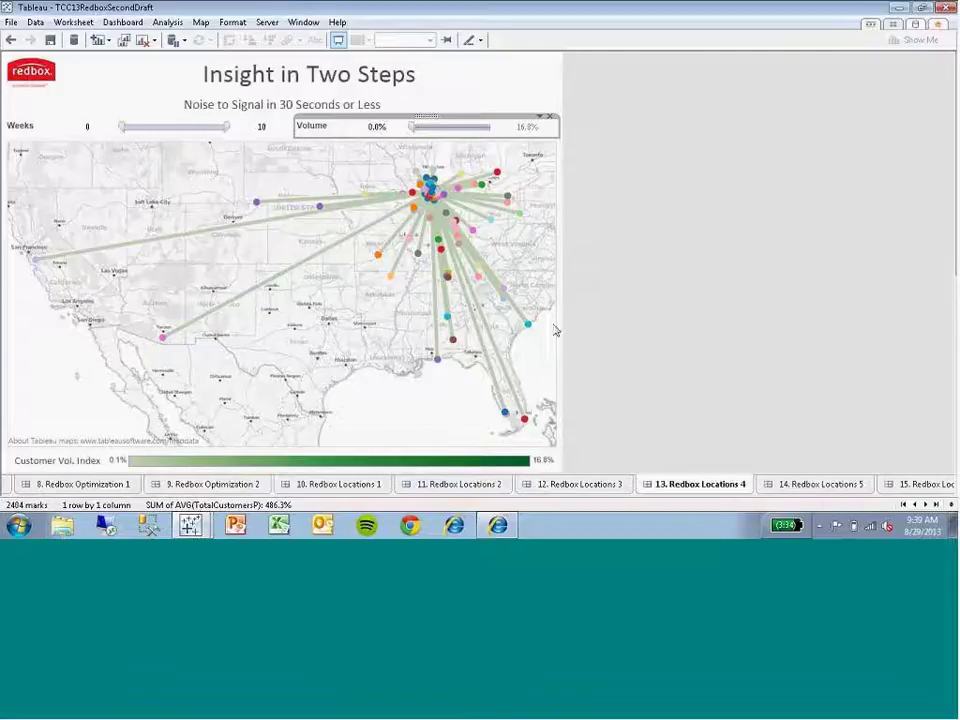
{"action": "mouse_move", "coordinate": [300, 200]}
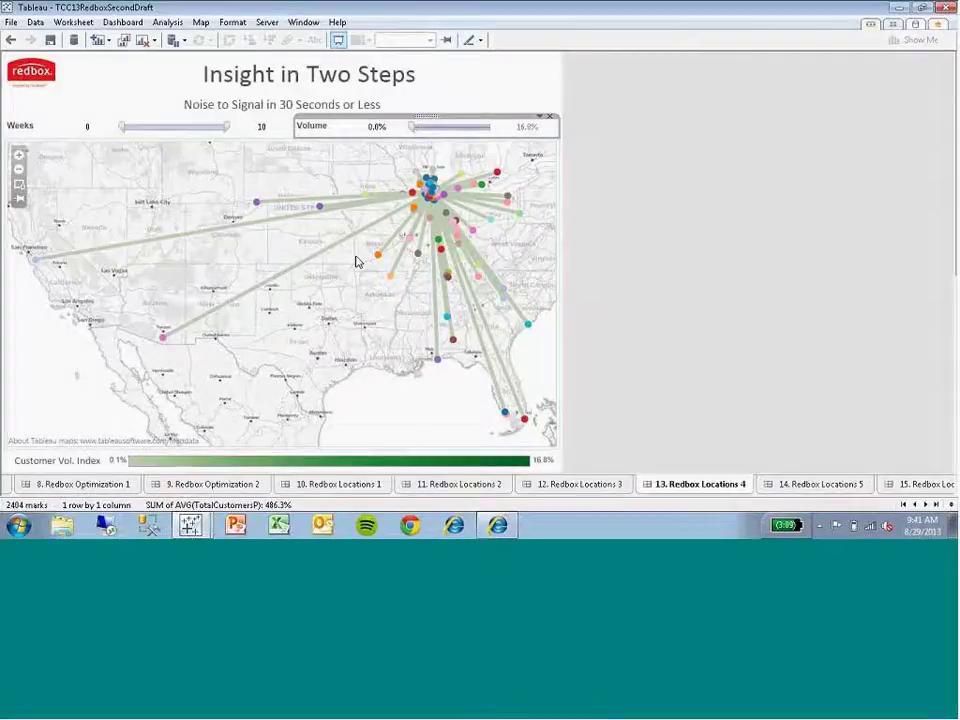
- Set the Weeks filter's start value to 10
{"action": "left_click", "coordinate": [107, 127]}
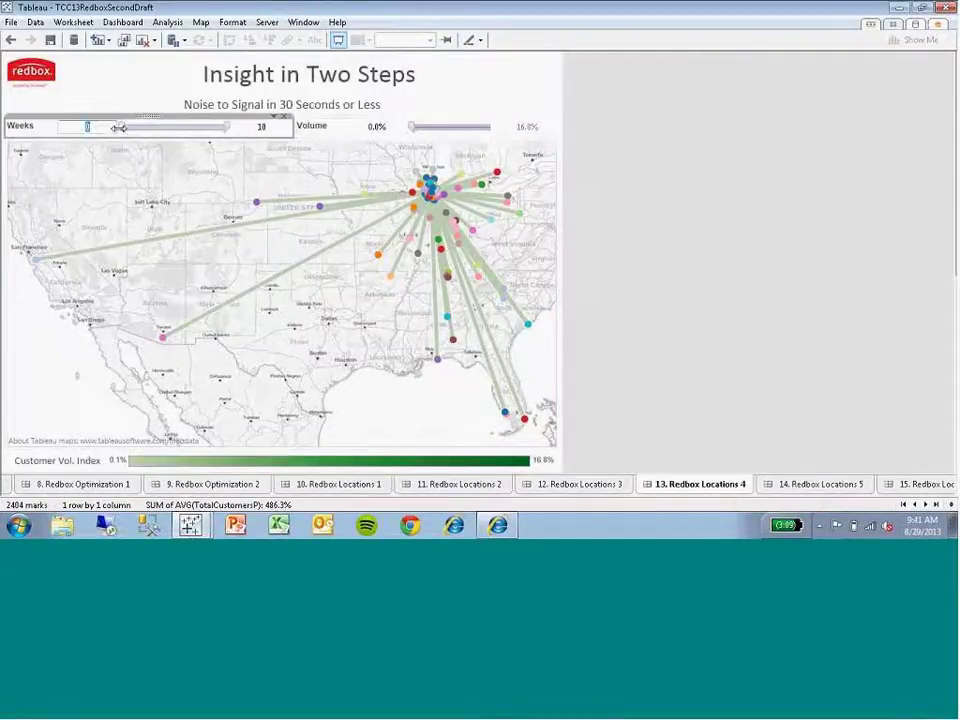
{"action": "type", "text": "10"}
{"action": "key", "text": "Return"}
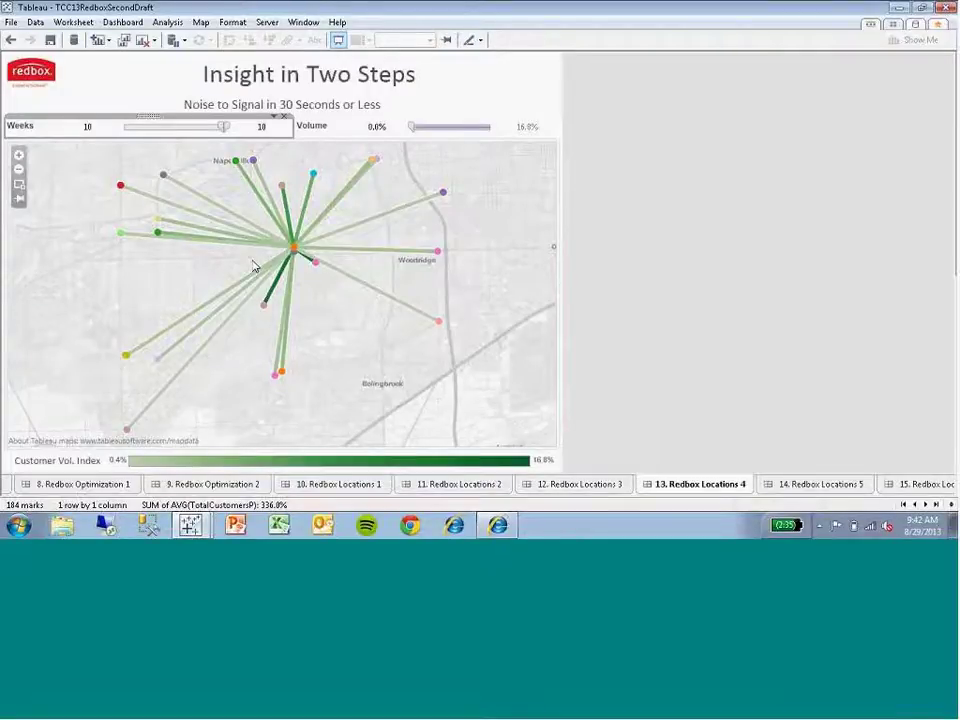
- Set the Volume filter minimum to .04 (4.0%) and inspect the dark green flow path's details
{"action": "left_click", "coordinate": [380, 126]}
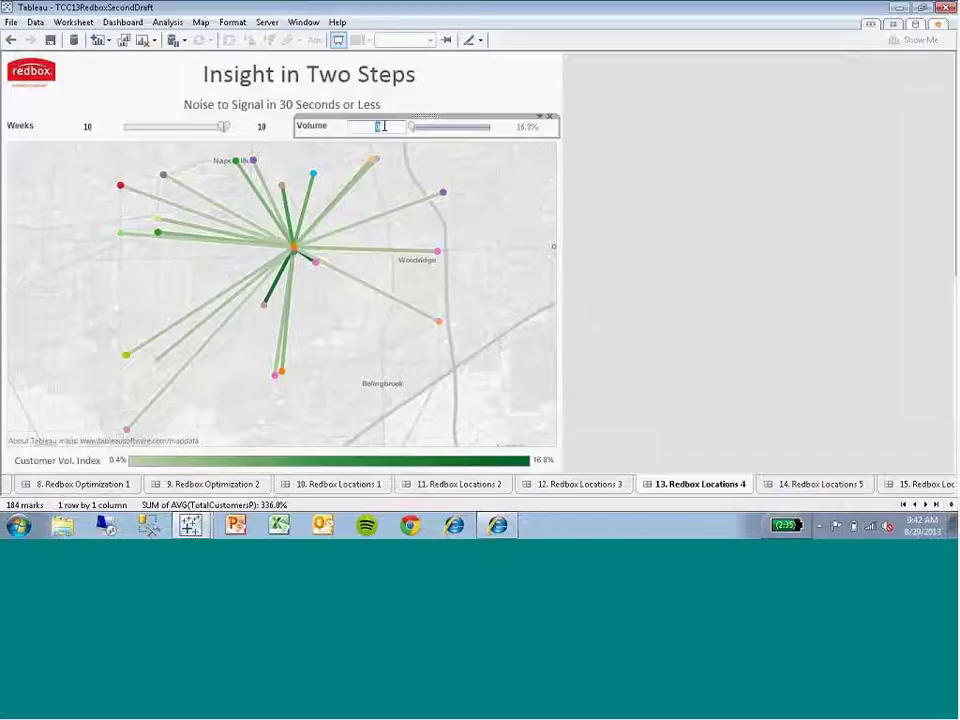
{"action": "type", "text": ".04"}
{"action": "key", "text": "Return"}
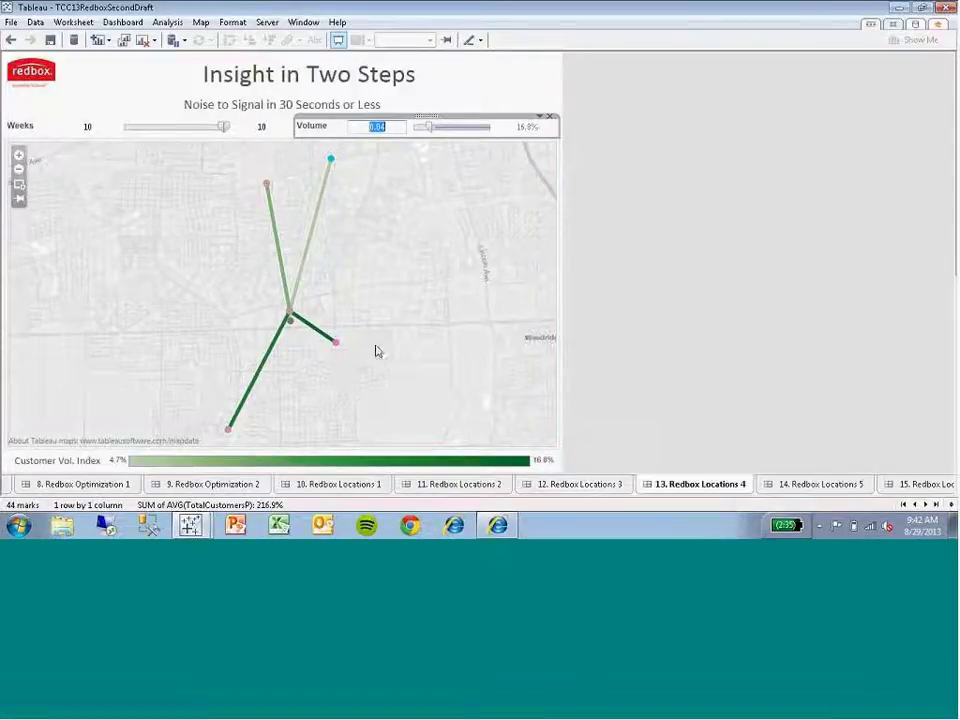
{"action": "left_click", "coordinate": [235, 420]}
{"action": "left_click", "coordinate": [391, 304]}
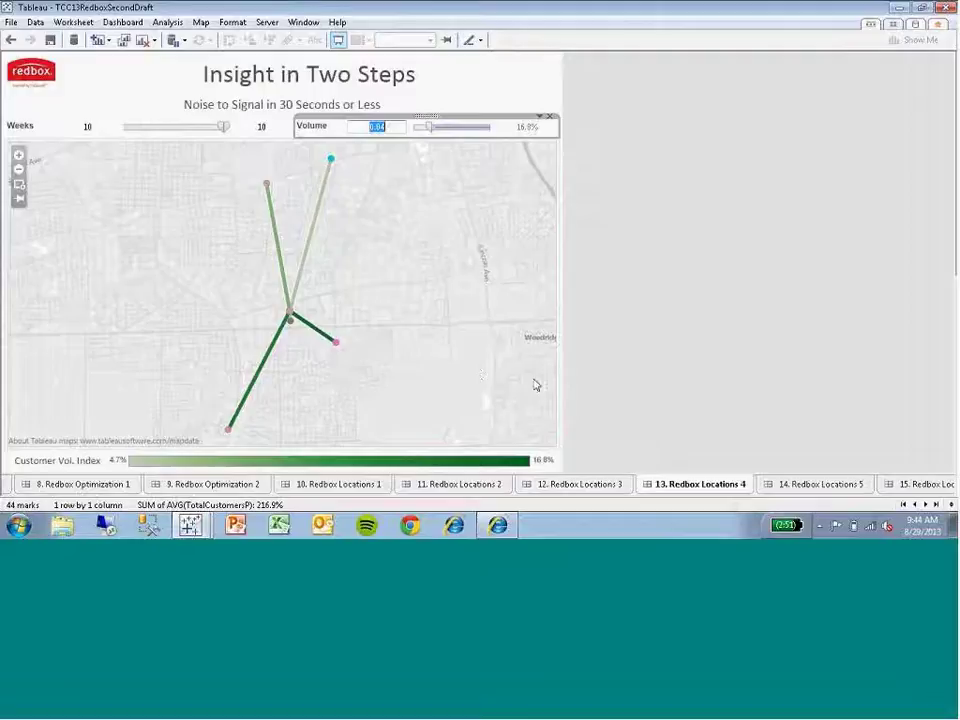
- Switch to the '14. Redbox Locations 5' sheet showing Location 5012457's Southern California relationship map
{"action": "left_click", "coordinate": [790, 484]}
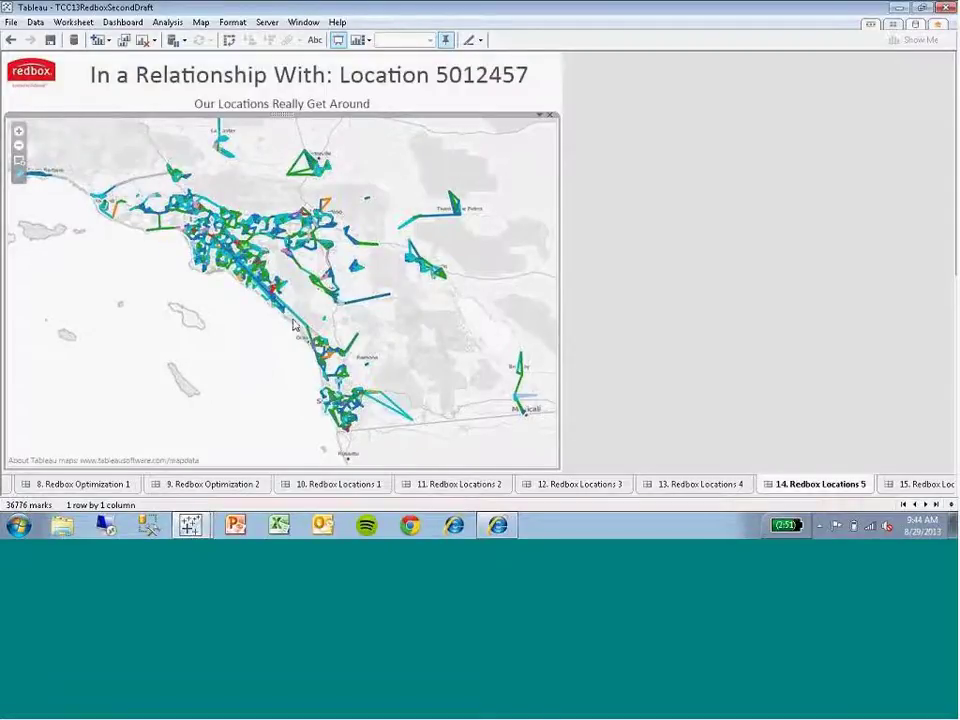
{"action": "left_click", "coordinate": [295, 324]}
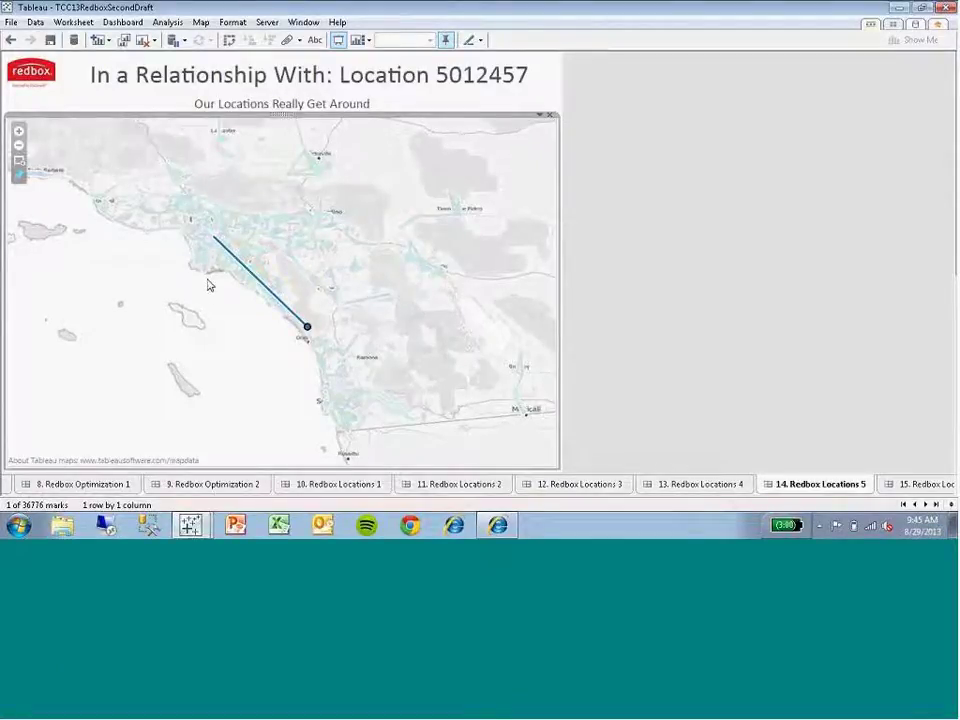
{"action": "left_click", "coordinate": [212, 288]}
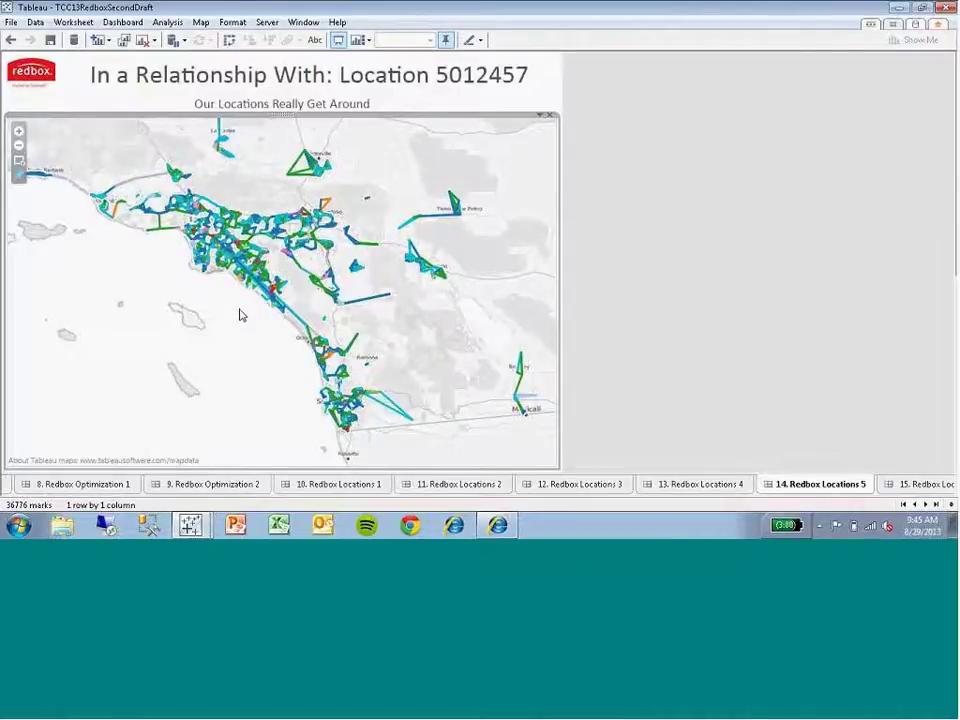
{"action": "left_click", "coordinate": [897, 483]}
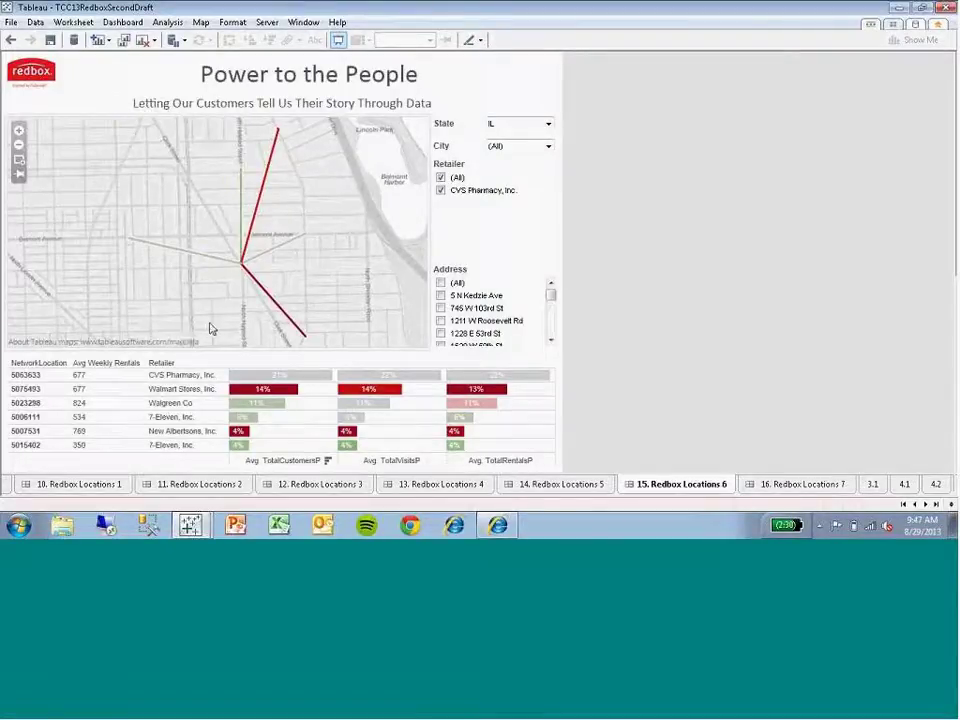
- Set the State filter to MT to map Montana kiosks
{"action": "left_click", "coordinate": [548, 124]}
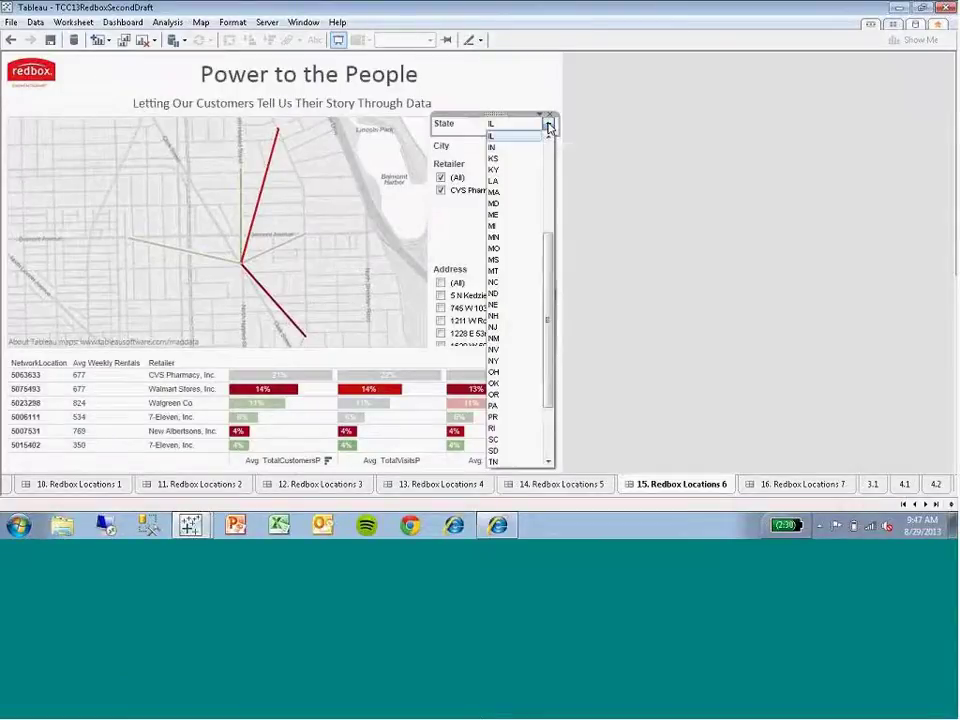
{"action": "left_click", "coordinate": [516, 272]}
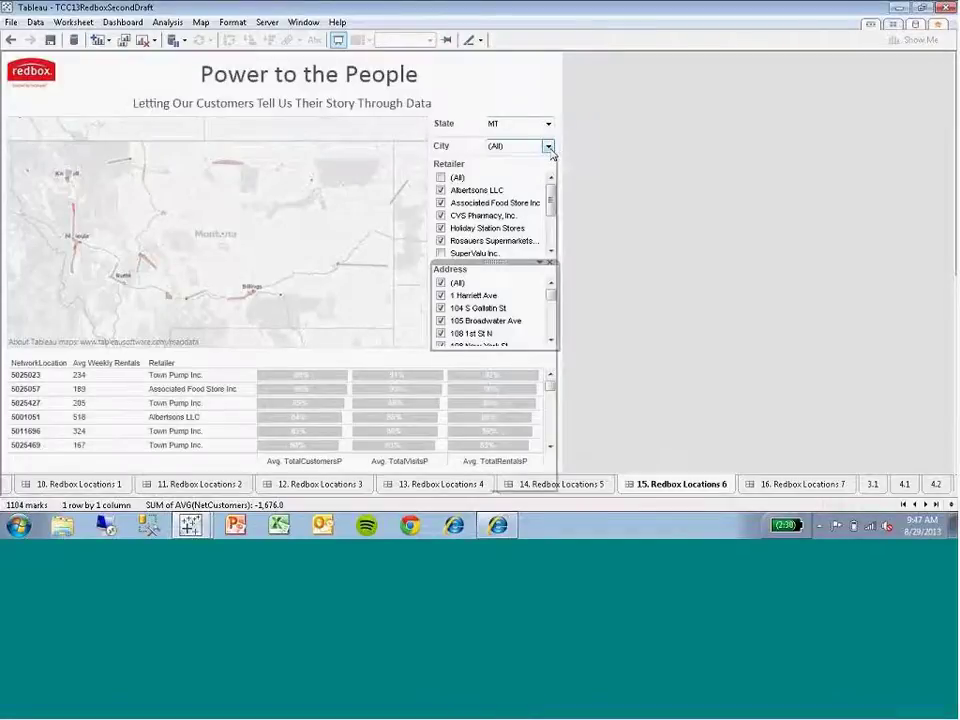
- Set the City filter to Bozeman and toggle Albertsons LLC off and back on
{"action": "left_click", "coordinate": [548, 147]}
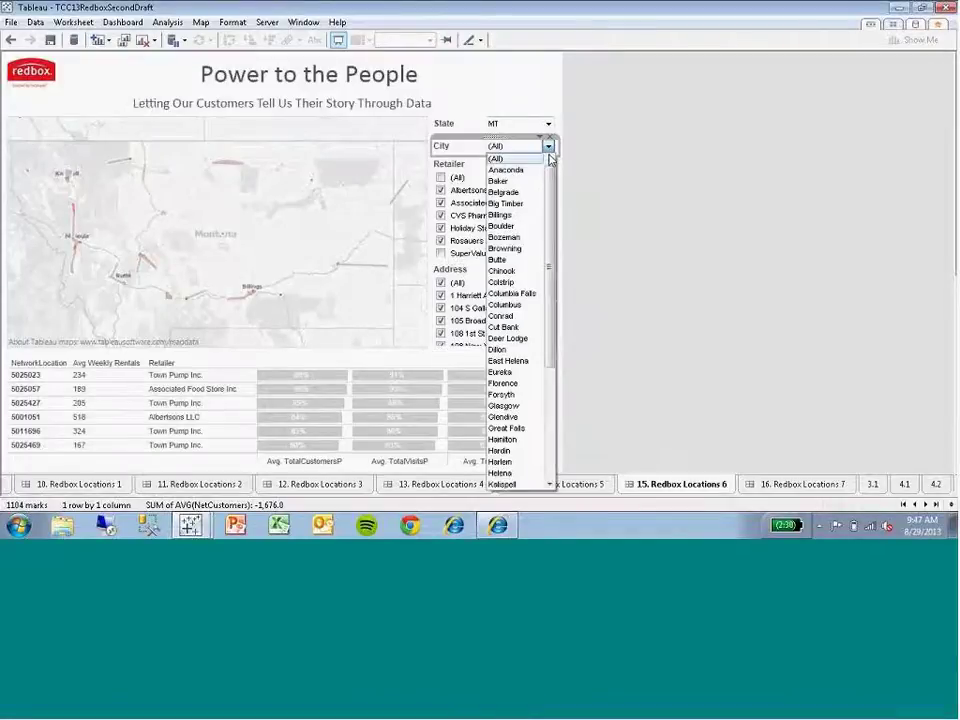
{"action": "left_click", "coordinate": [527, 240]}
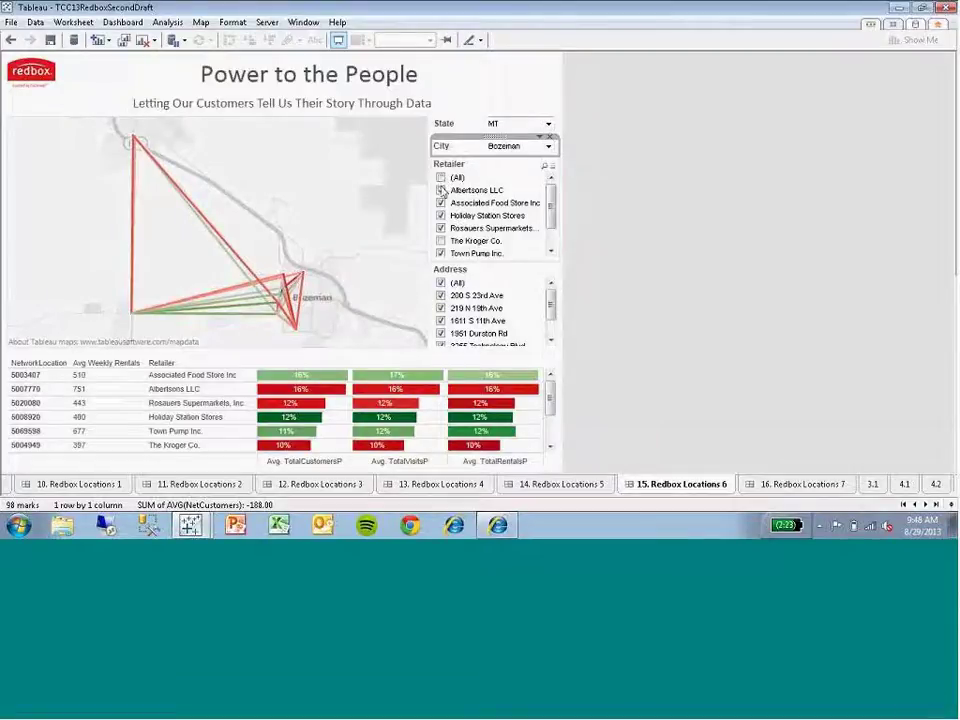
{"action": "left_click", "coordinate": [441, 190]}
{"action": "left_click", "coordinate": [442, 181]}
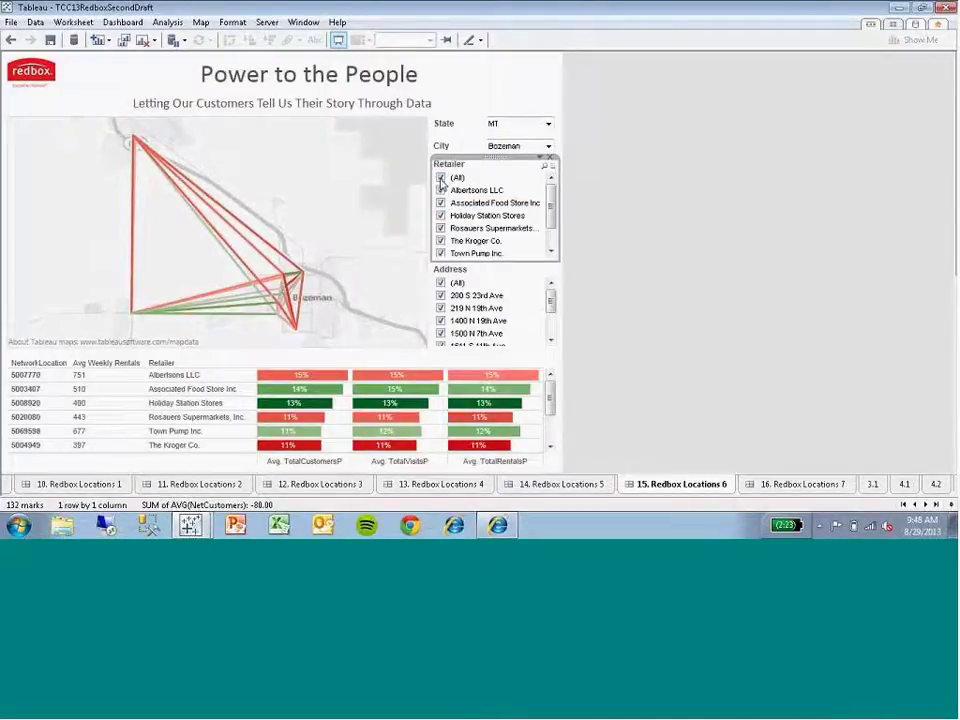
- Clear all retailers, then check only The Kroger Co. in the Retailer filter
{"action": "left_click", "coordinate": [441, 178]}
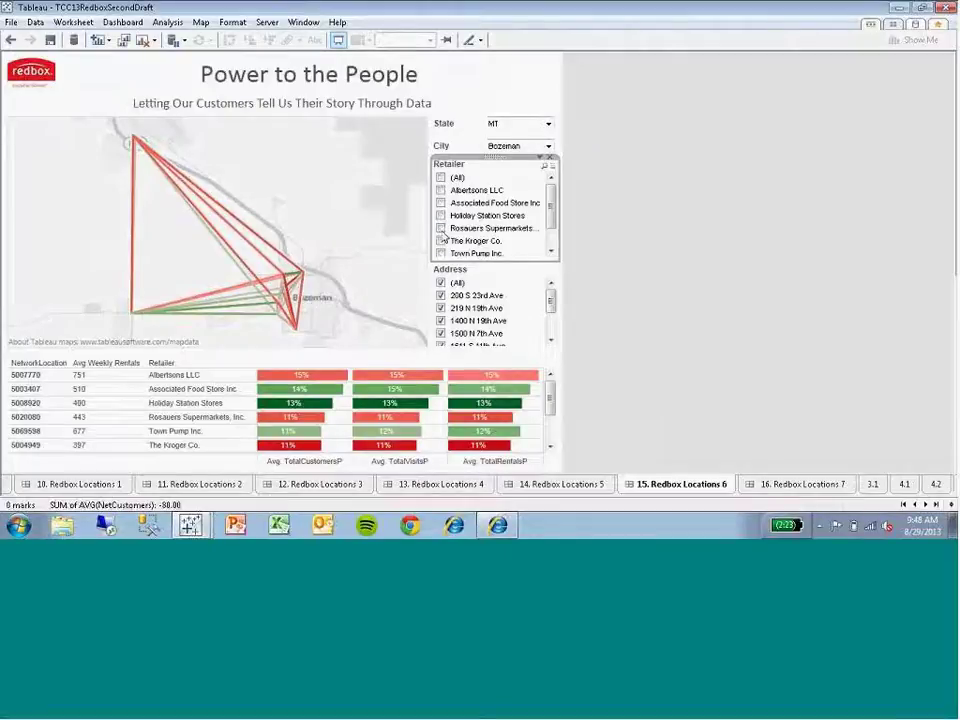
{"action": "left_click", "coordinate": [441, 241]}
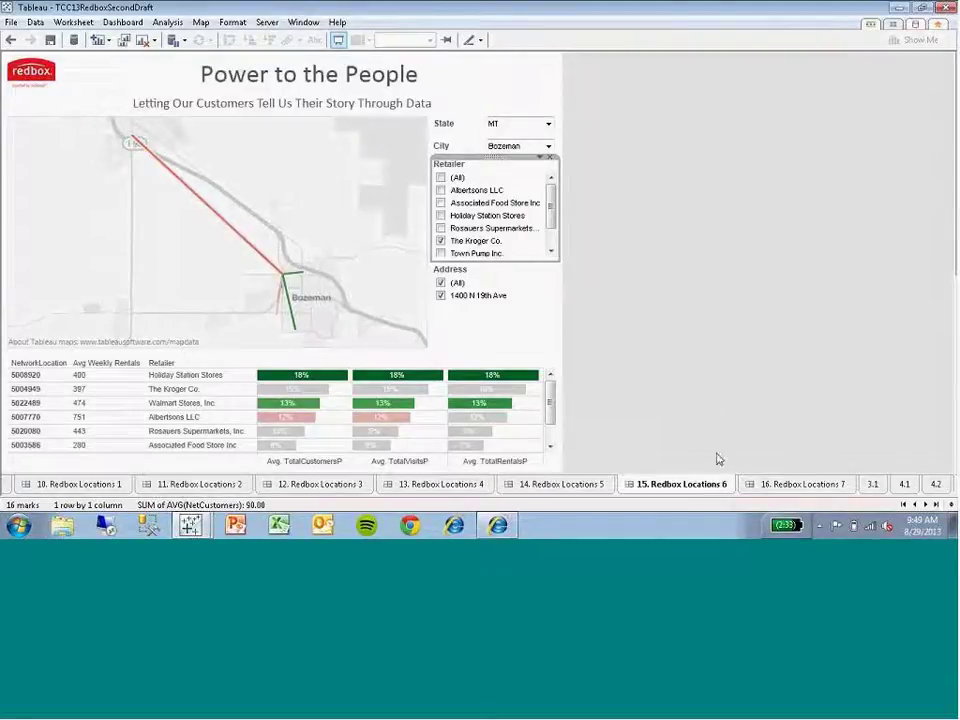
- Switch to the '16. Redbox Locations 7' sheet with the Playing the Odds prediction dashboard
{"action": "left_click", "coordinate": [776, 483]}
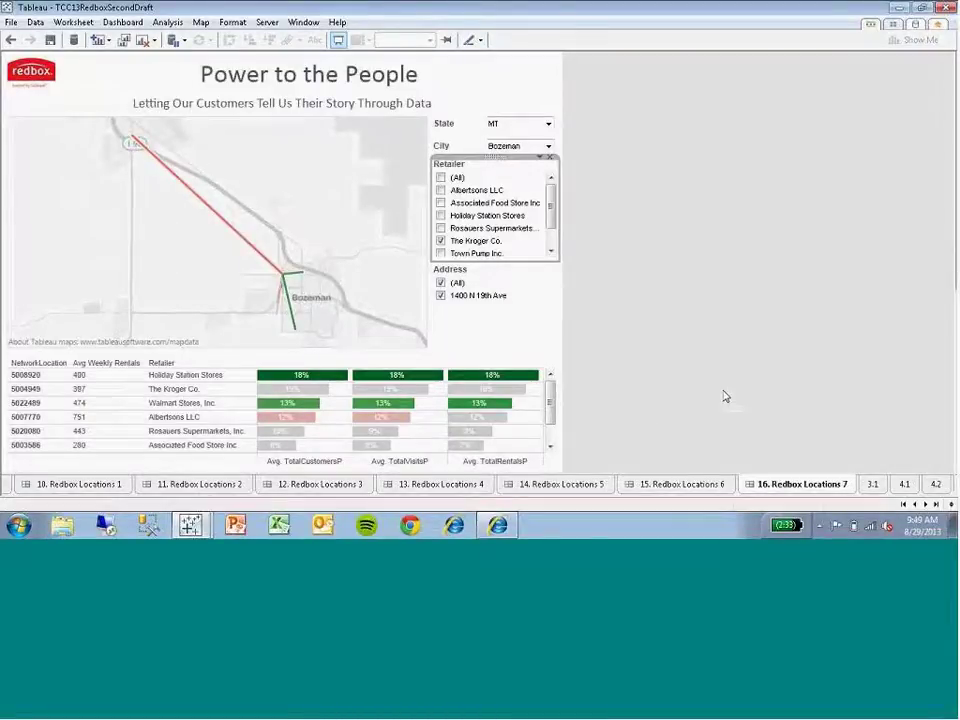